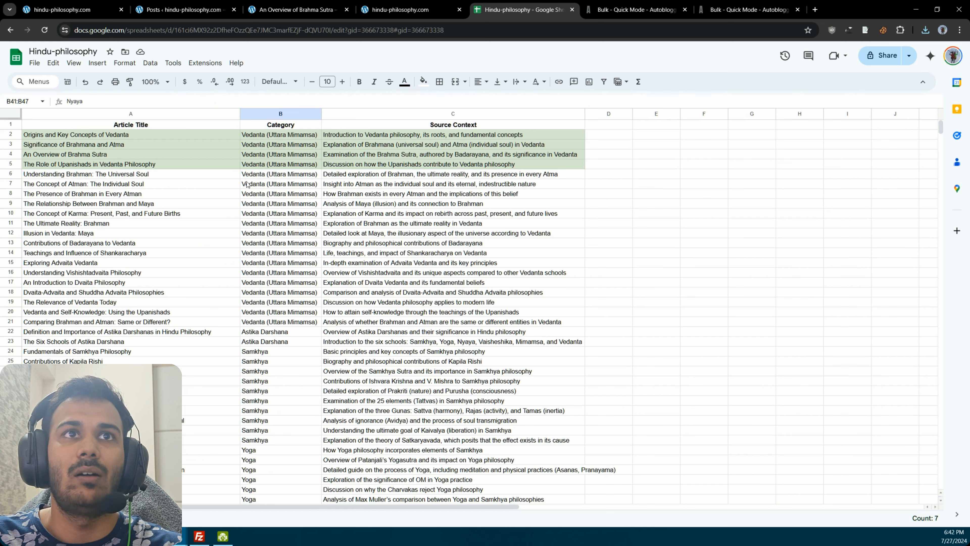
# Step: Copy the article titles in A6:A21 and paste them into the article titles of Autoblogging's bulk Quick Mode form
pyautogui.moveTo(162, 174); pyautogui.dragTo(158, 325)
pyautogui.hotkey('ctrl', 'c')
pyautogui.click(251, 324)
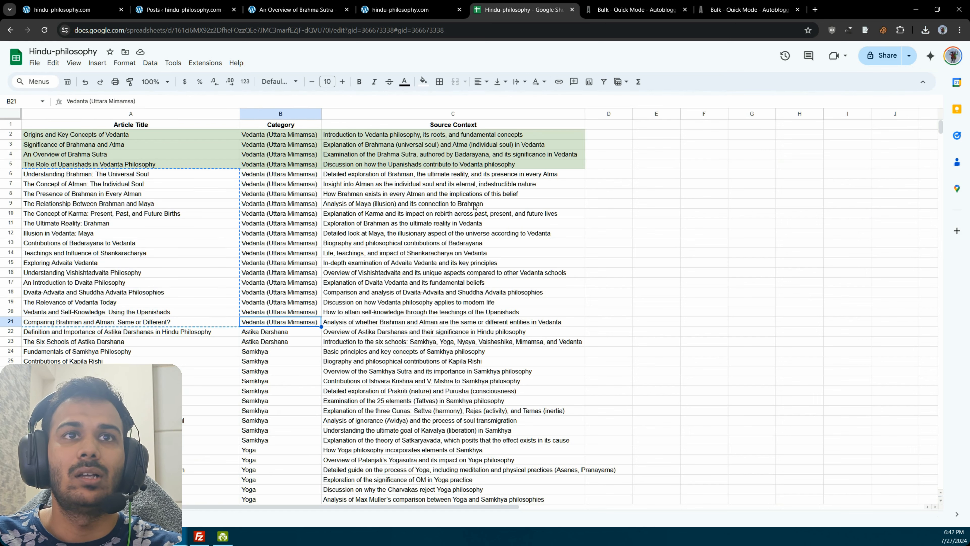
pyautogui.click(635, 10)
pyautogui.scroll(-6, 443, 196)
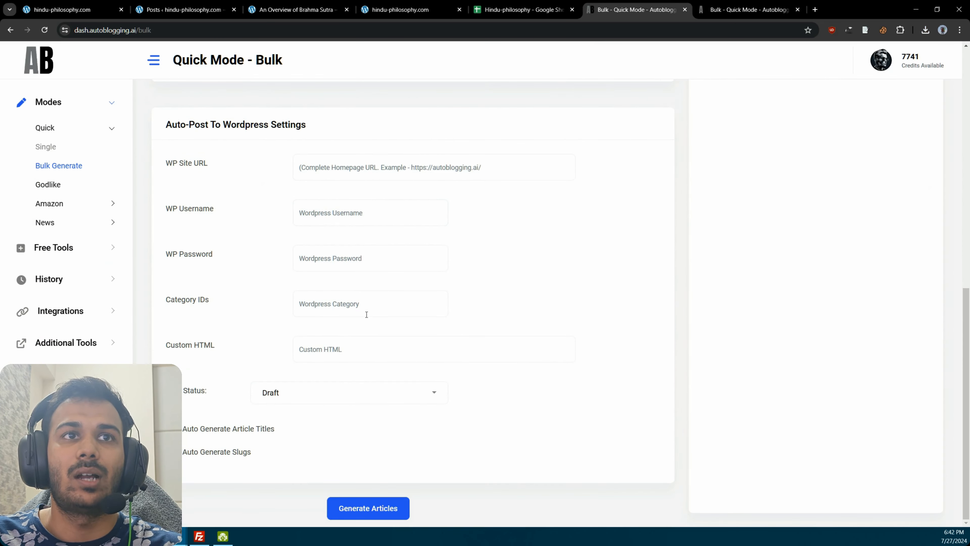
pyautogui.click(350, 312)
pyautogui.scroll(10, 429, 290)
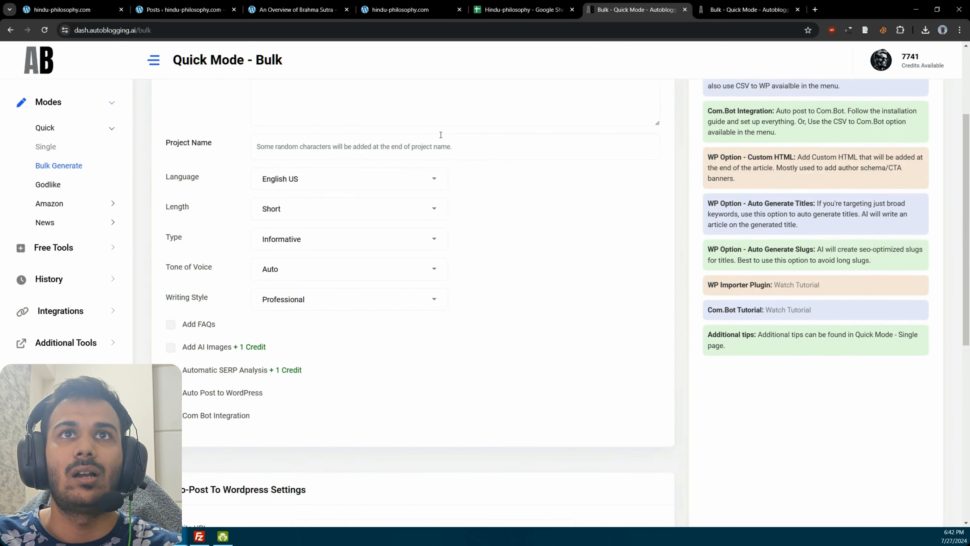
pyautogui.click(460, 186)
pyautogui.hotkey('ctrl', 'v')
pyautogui.scroll(5, 460, 186)
pyautogui.scroll(-15, 460, 186)
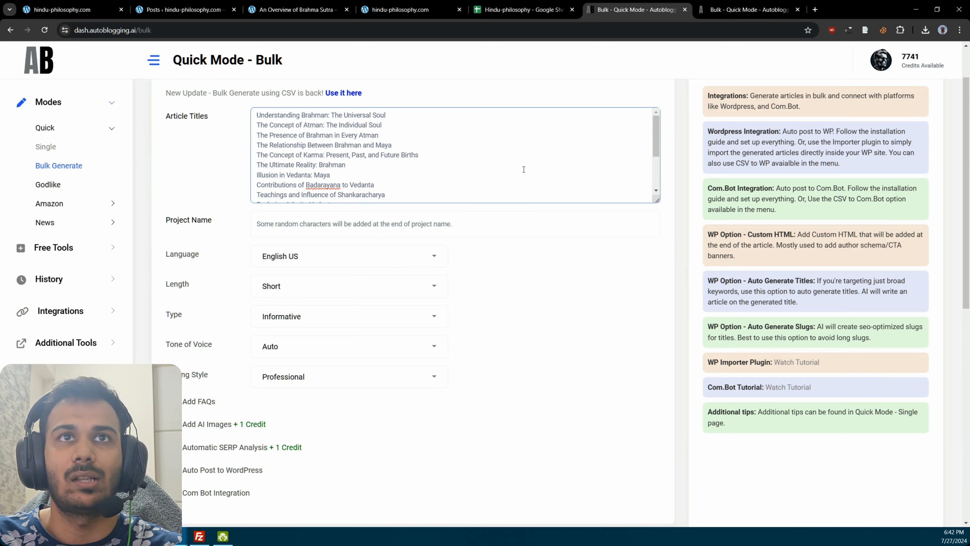
# Step: Enable Automatic SERP Analysis for the bulk articles and place the cursor in its Source Context
pyautogui.scroll(-3, 629, 252)
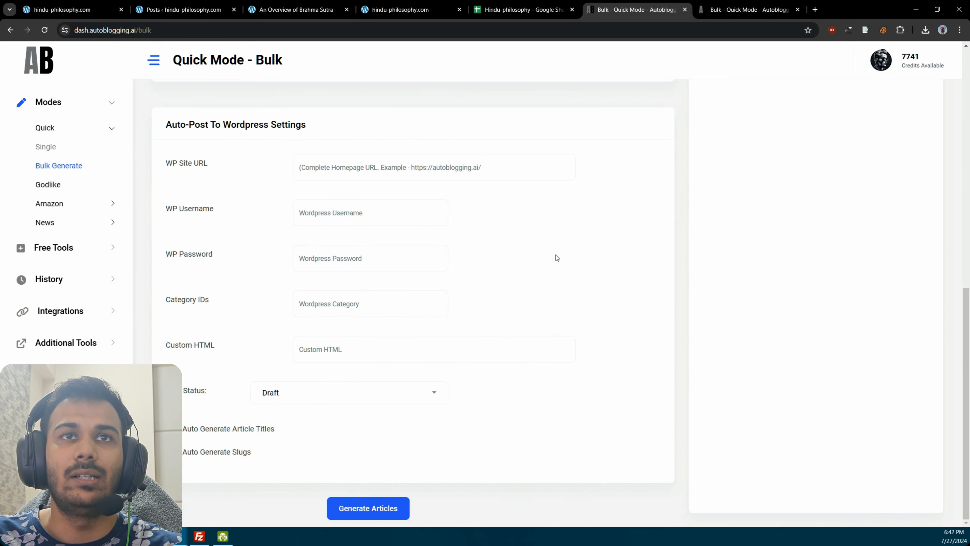
pyautogui.scroll(3, 477, 298)
pyautogui.scroll(5, 234, 320)
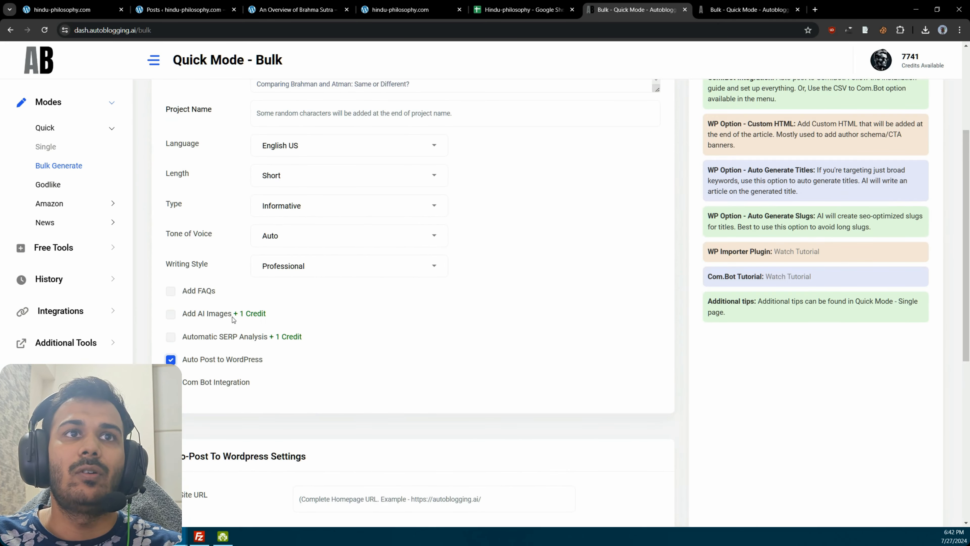
pyautogui.click(216, 337)
pyautogui.scroll(-5, 338, 318)
pyautogui.click(279, 281)
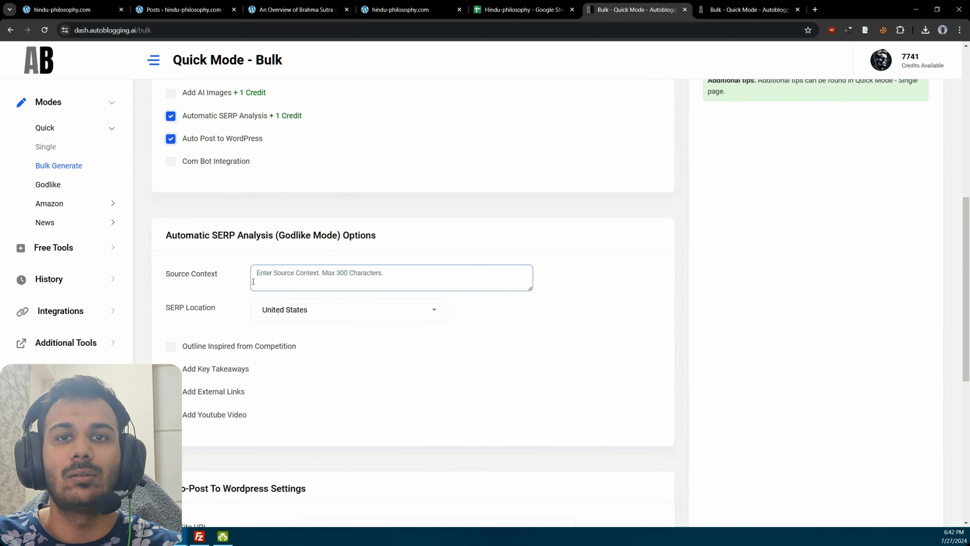
# Step: Switch to the Hindu-philosophy sheet and examine the source contexts of the Vedanta articles
pyautogui.click(560, 7)
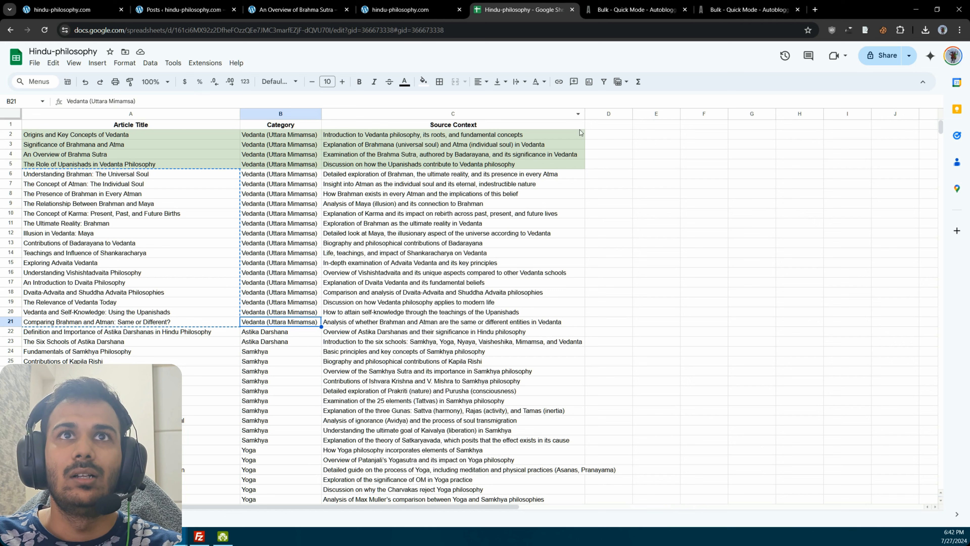
pyautogui.click(500, 193)
pyautogui.click(374, 244)
pyautogui.click(371, 292)
pyautogui.click(328, 342)
pyautogui.click(389, 323)
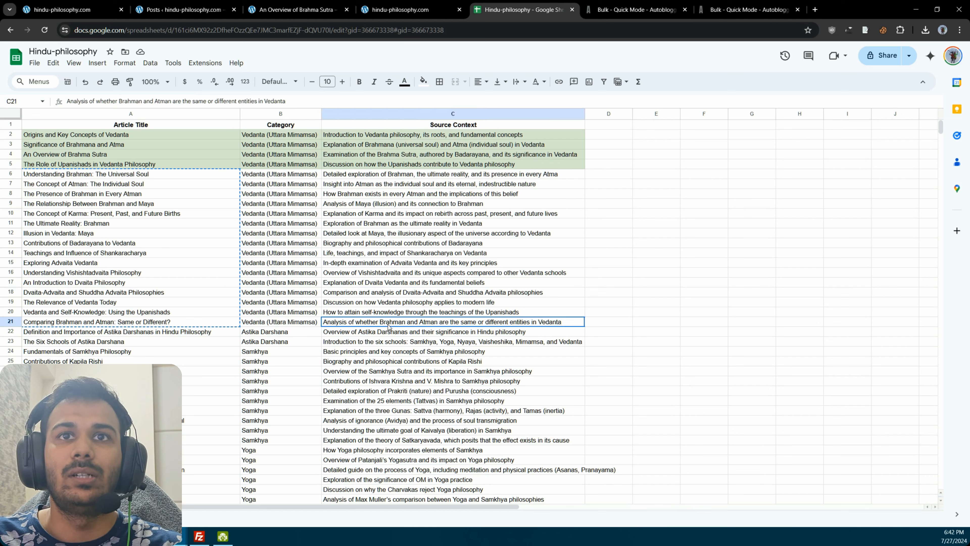
pyautogui.click(370, 283)
pyautogui.click(157, 301)
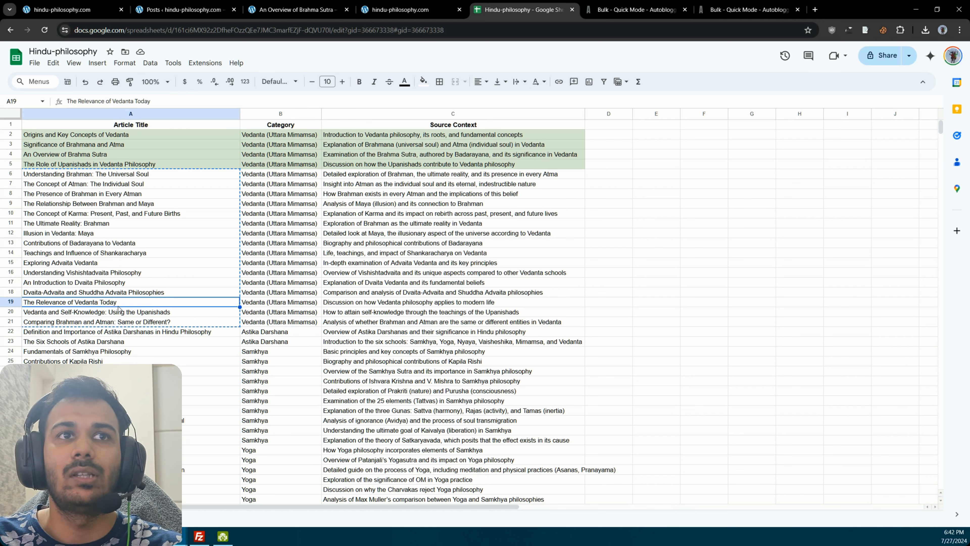
# Step: Enlarge the sheet to 150% and compare the titles, categories and source contexts in rows 19 and 20
pyautogui.hotkey('ctrl', '+')
pyautogui.hotkey('ctrl', '+')
pyautogui.hotkey('ctrl', '+')
pyautogui.scroll(-2, 344, 321)
pyautogui.moveTo(344, 321); pyautogui.dragTo(397, 324)
pyautogui.click(406, 340)
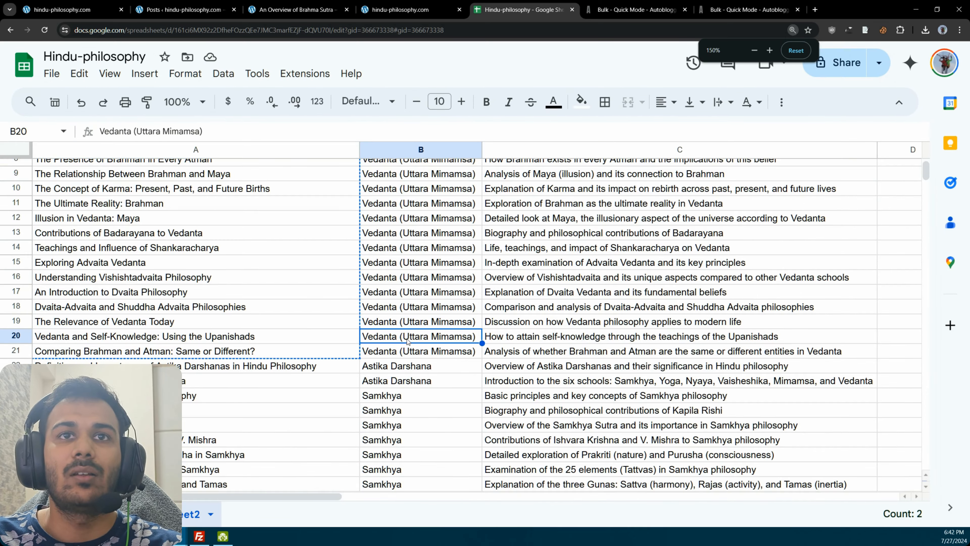
pyautogui.click(343, 324)
pyautogui.click(362, 331)
pyautogui.click(351, 326)
pyautogui.click(386, 320)
pyautogui.click(354, 325)
pyautogui.click(386, 308)
pyautogui.click(348, 325)
pyautogui.click(529, 325)
pyautogui.moveTo(334, 131); pyautogui.dragTo(98, 131)
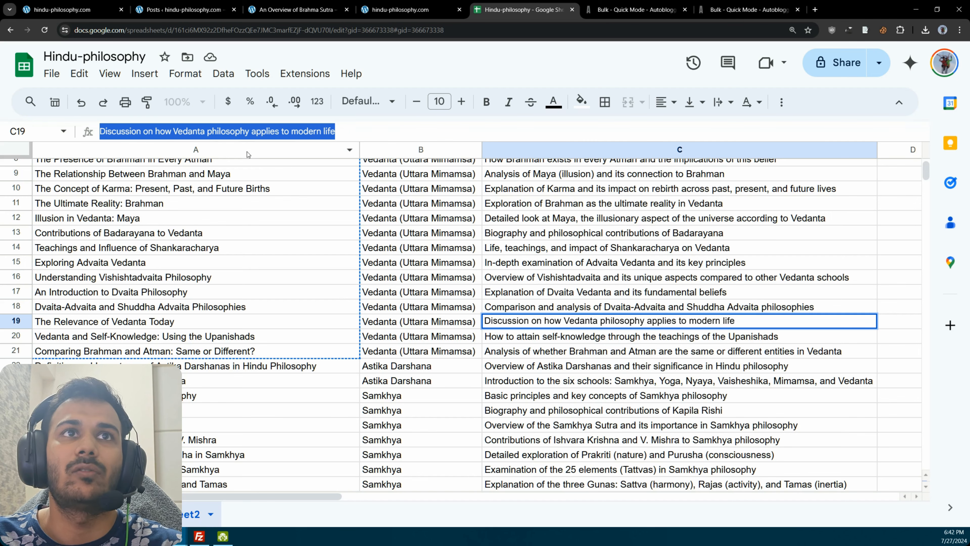
pyautogui.click(547, 338)
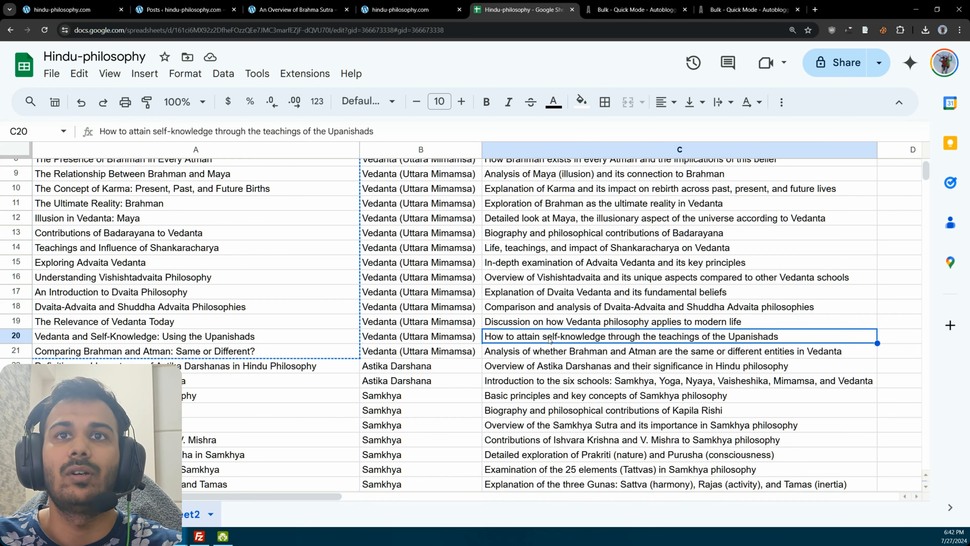
# Step: Examine the titles and source contexts of the Samkhya articles
pyautogui.scroll(-3, 550, 340)
pyautogui.click(560, 355)
pyautogui.scroll(-3, 496, 337)
pyautogui.click(300, 236)
pyautogui.click(311, 260)
pyautogui.click(314, 242)
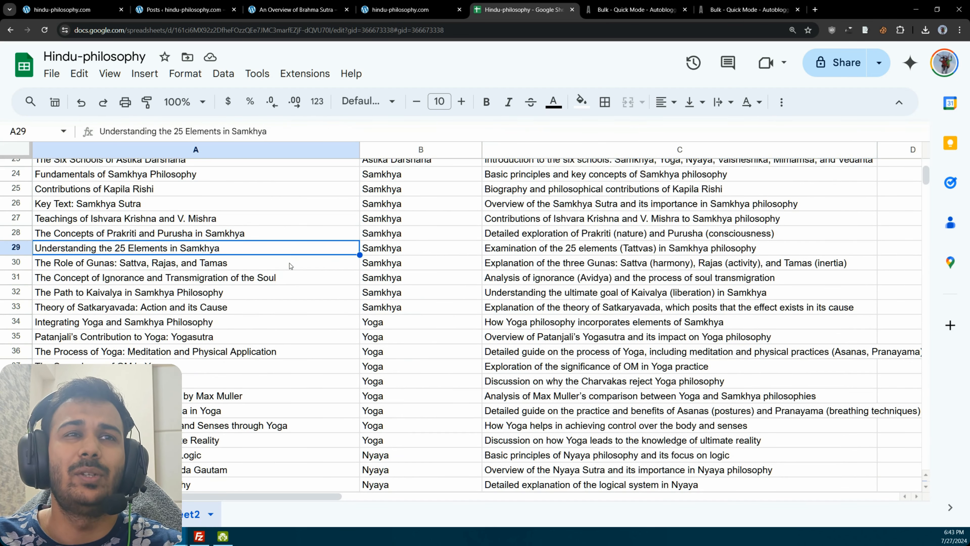
pyautogui.click(306, 234)
pyautogui.scroll(3, 497, 317)
pyautogui.click(500, 343)
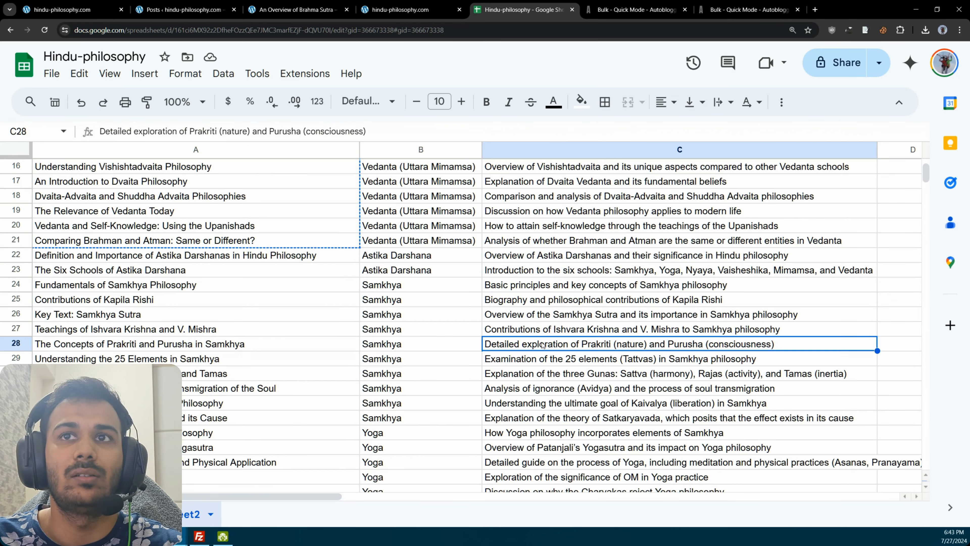
pyautogui.click(579, 317)
# Step: Examine the category column from the Vedanta articles down to the last Ajivikas row
pyautogui.scroll(-5, 428, 309)
pyautogui.moveTo(409, 374); pyautogui.dragTo(400, 275)
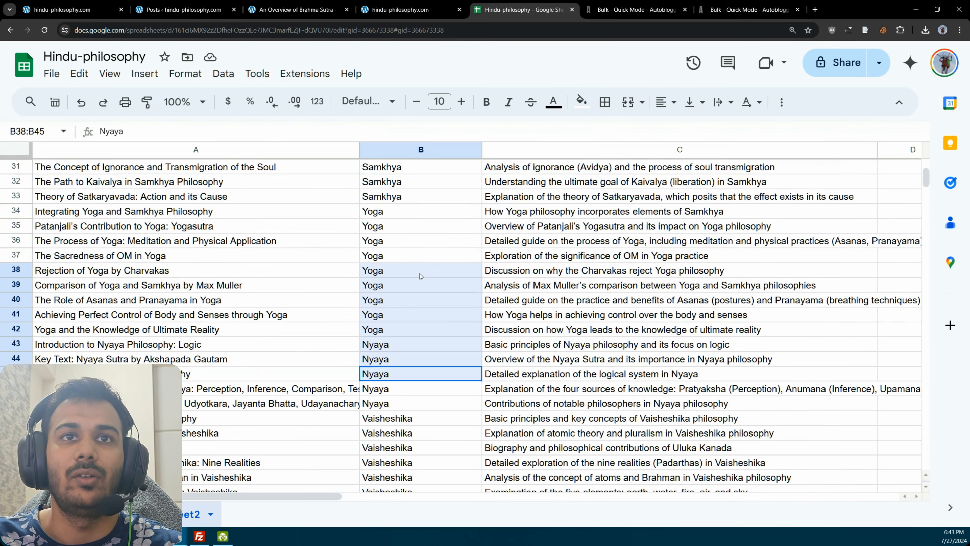
pyautogui.scroll(10, 400, 282)
pyautogui.click(428, 256)
pyautogui.click(423, 313)
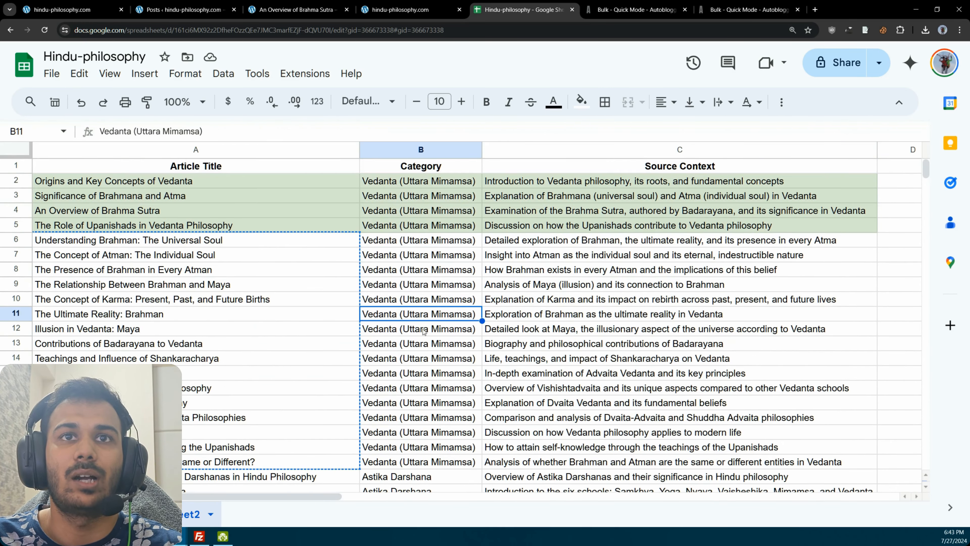
pyautogui.scroll(-10, 427, 332)
pyautogui.scroll(-5, 439, 341)
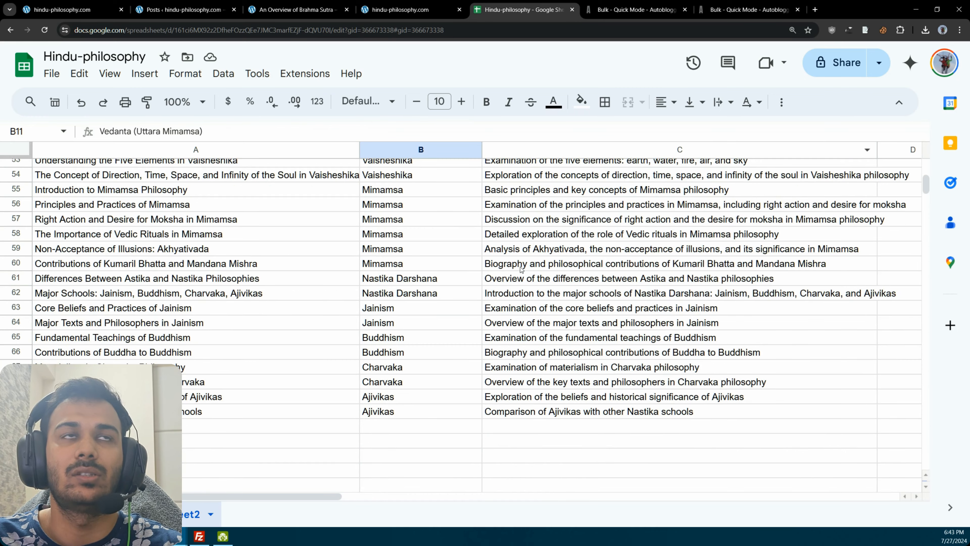
pyautogui.click(553, 416)
pyautogui.click(456, 411)
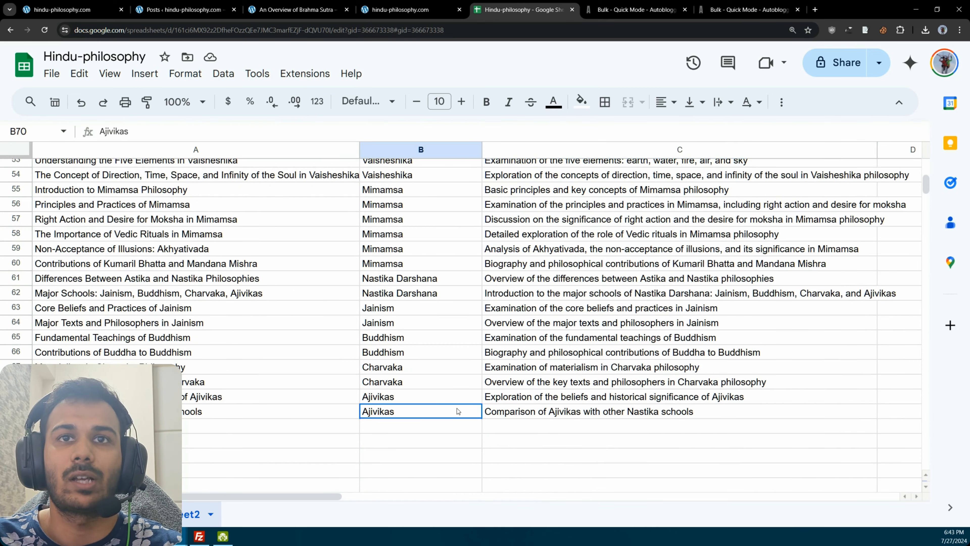
# Step: Switch back to the bulk Quick Mode form and review the pasted article titles
pyautogui.hotkey('ctrl', 'Tab')
pyautogui.scroll(10, 533, 226)
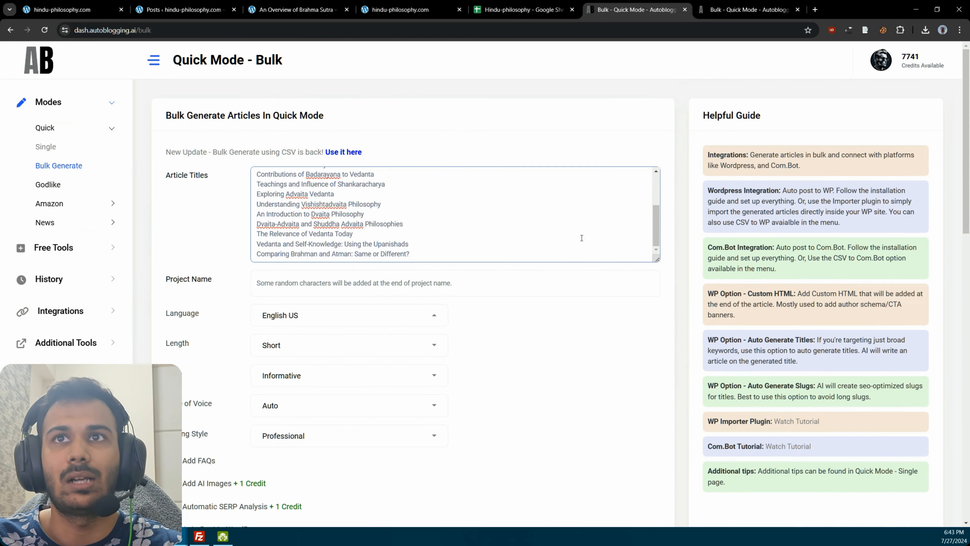
pyautogui.moveTo(655, 224)
pyautogui.mouseDown()
pyautogui.moveTo(648, 236)
pyautogui.moveTo(657, 194)
pyautogui.moveTo(652, 240)
pyautogui.mouseUp()
pyautogui.scroll(-5, 553, 258)
pyautogui.scroll(5, 258, 196)
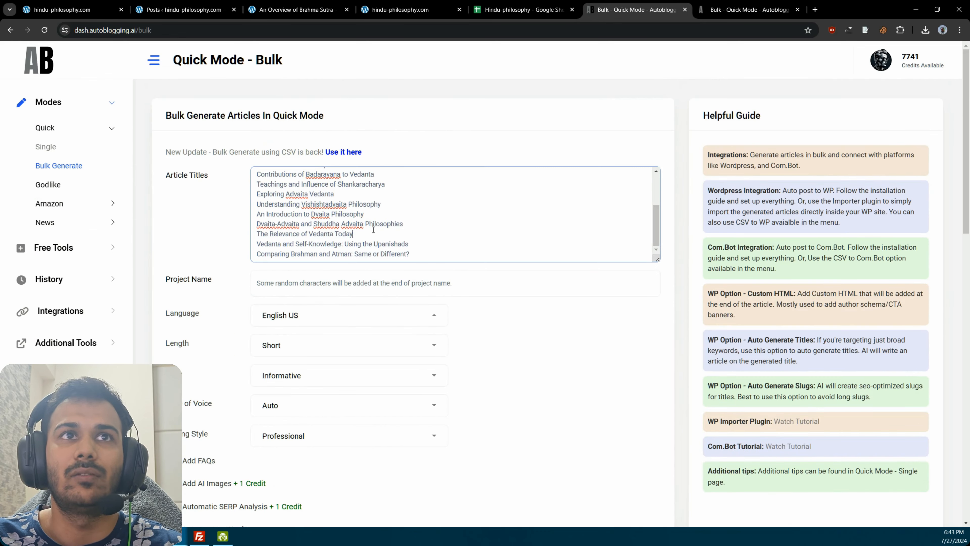
pyautogui.moveTo(367, 229); pyautogui.dragTo(181, 190)
# Step: Examine the bulk form's SERP analysis options and auto-post WordPress settings
pyautogui.scroll(-8, 244, 214)
pyautogui.click(360, 262)
pyautogui.click(386, 230)
pyautogui.click(409, 281)
pyautogui.scroll(-2, 490, 295)
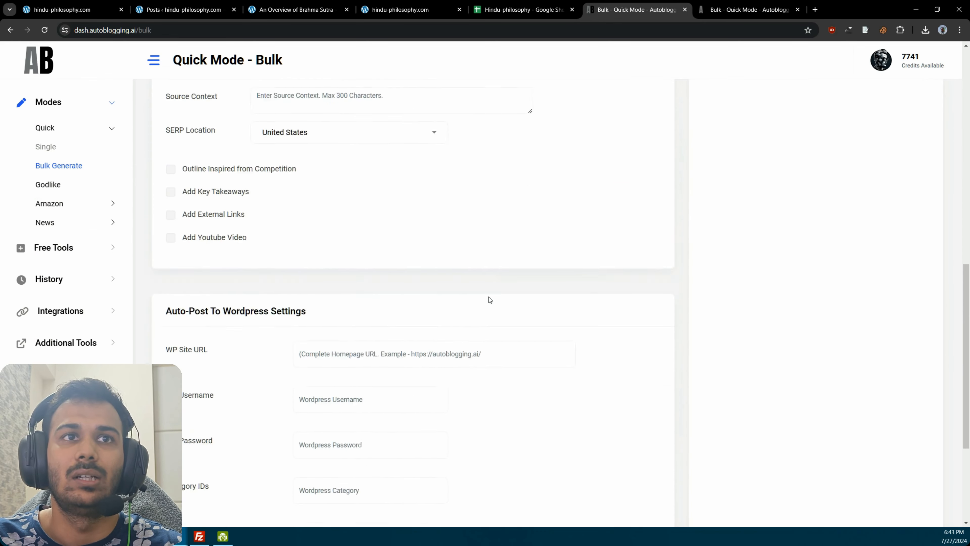
pyautogui.scroll(-3, 490, 295)
pyautogui.click(416, 246)
pyautogui.scroll(13, 416, 310)
# Step: Clear all the article titles from the bulk Quick Mode form
pyautogui.doubleClick(294, 185)
pyautogui.hotkey('ctrl', 'a')
pyautogui.press('BackSpace')
pyautogui.moveTo(167, 176)
pyautogui.mouseDown()
pyautogui.moveTo(206, 177)
pyautogui.moveTo(167, 176)
pyautogui.mouseUp()
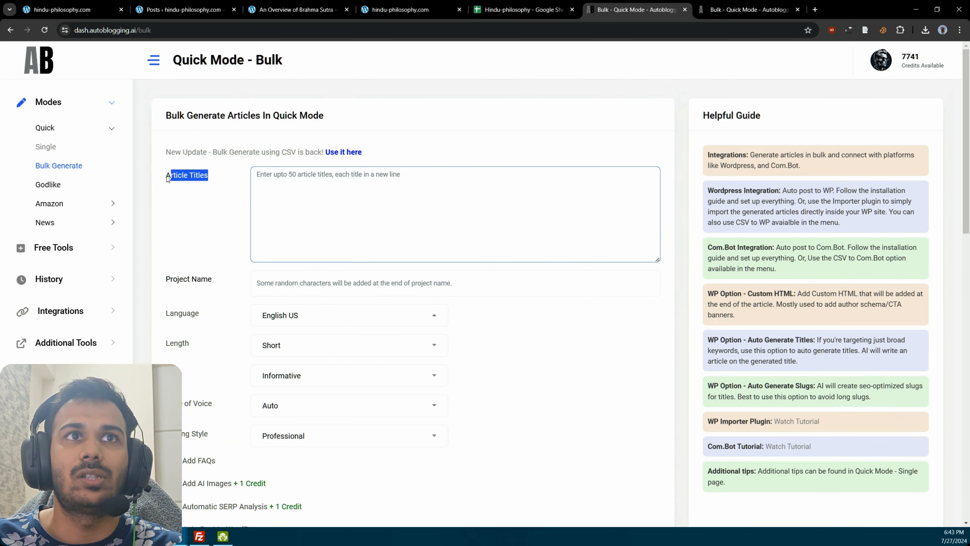
pyautogui.click(167, 175)
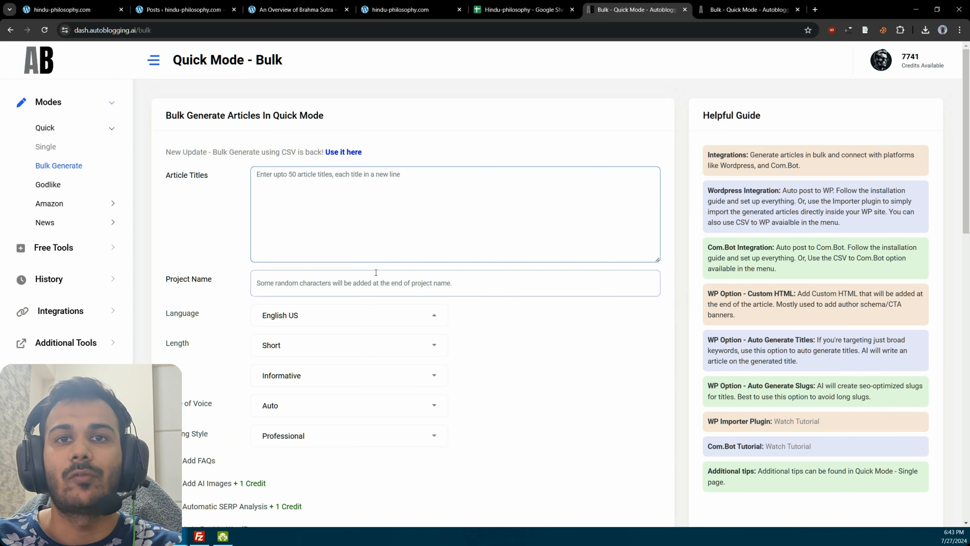
# Step: Switch to the Bulk CSV page and examine its upload option and required fields documentation
pyautogui.hotkey('ctrl', 'Tab')
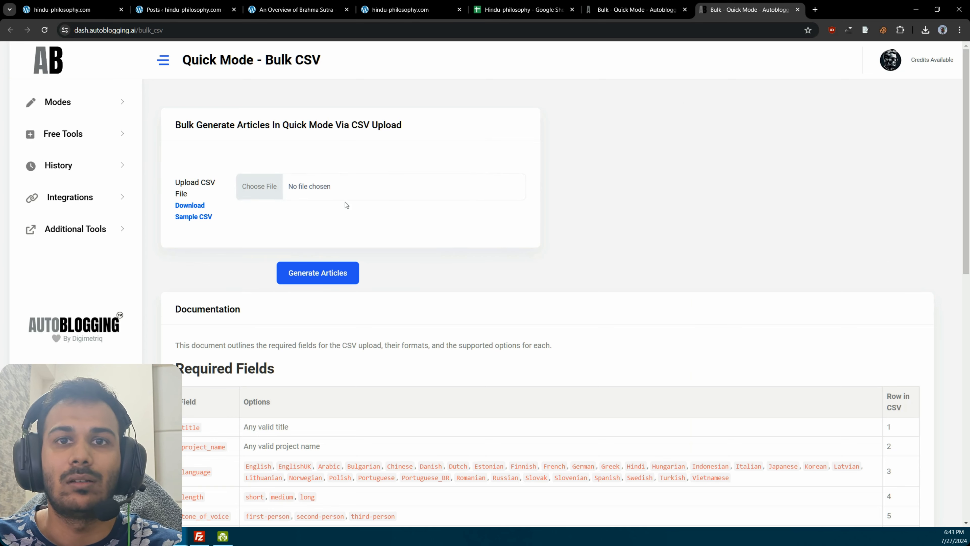
pyautogui.scroll(-5, 546, 217)
pyautogui.scroll(5, 580, 202)
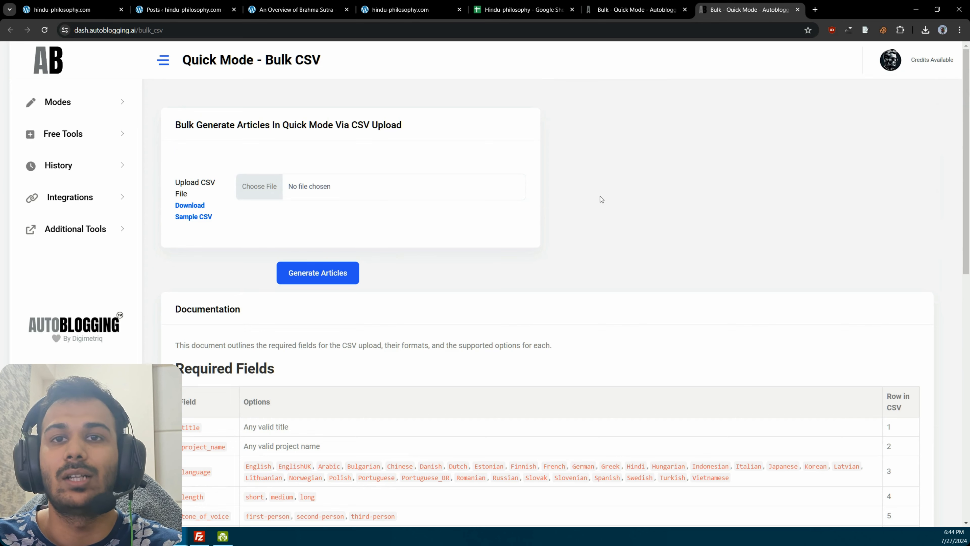
pyautogui.click(666, 5)
pyautogui.click(736, 4)
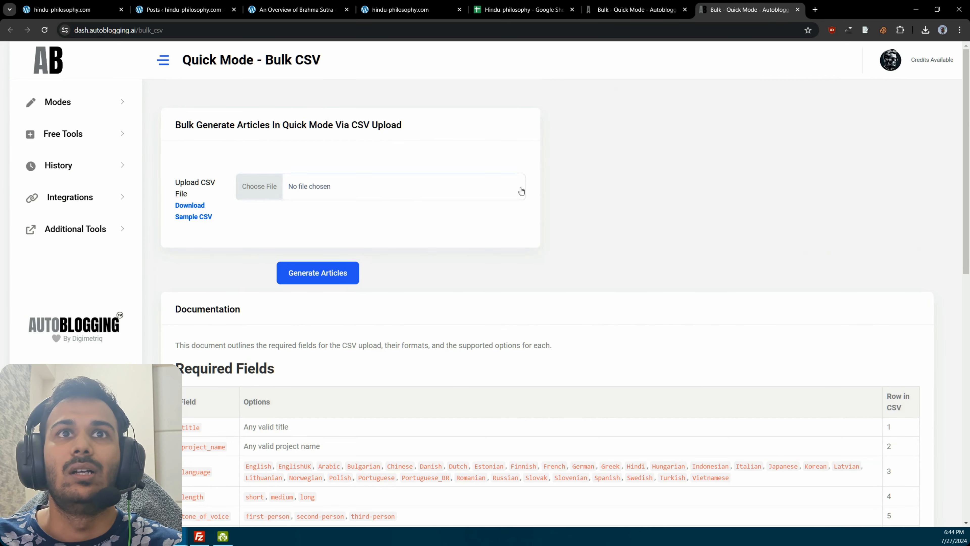
# Step: Open the sample CSV in Excel and position its window over the browser
pyautogui.moveTo(220, 216); pyautogui.dragTo(174, 205)
pyautogui.click(537, 207)
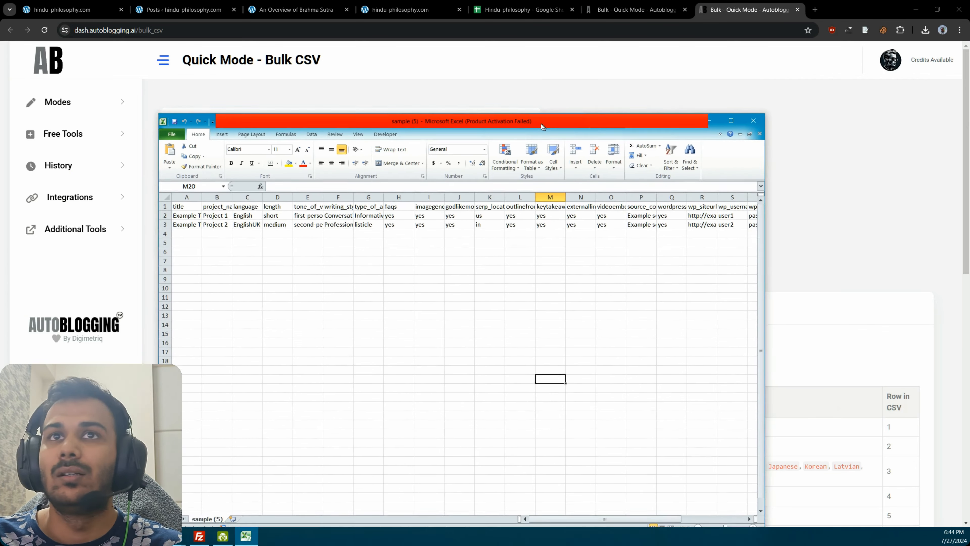
pyautogui.moveTo(540, 122); pyautogui.dragTo(517, 110)
pyautogui.moveTo(737, 265); pyautogui.dragTo(968, 275)
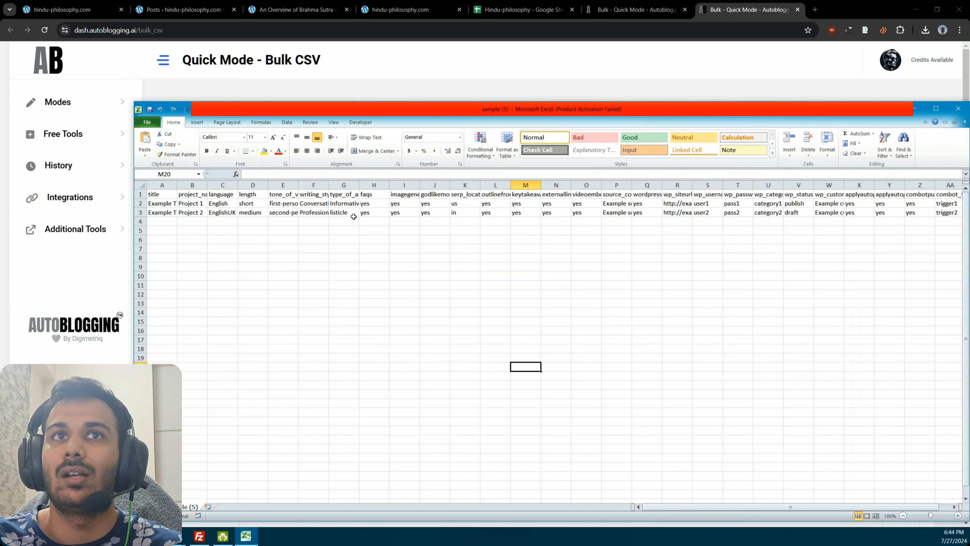
# Step: Examine the column headers and the two example rows of the sample CSV
pyautogui.moveTo(196, 201); pyautogui.dragTo(434, 203)
pyautogui.click(404, 194)
pyautogui.click(283, 212)
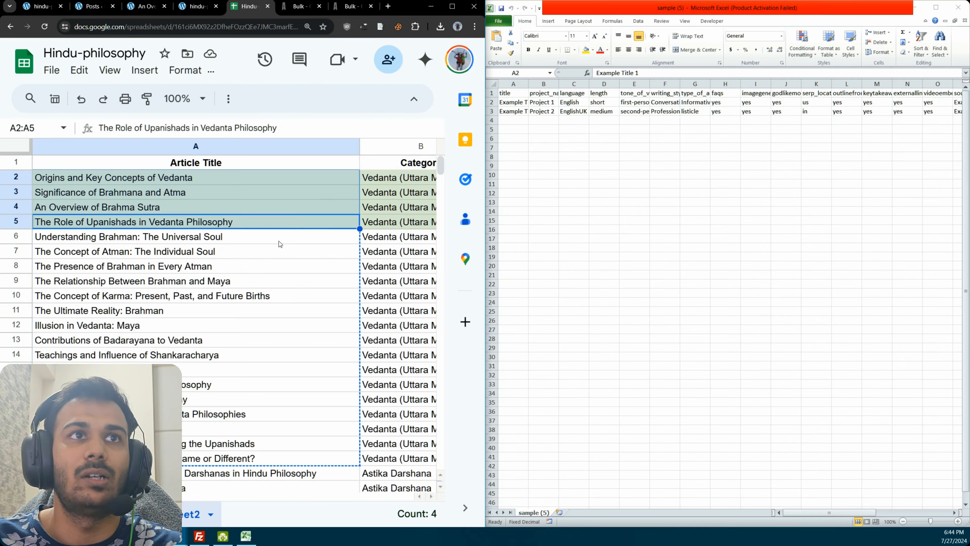
pyautogui.click(304, 238)
# Step: Set the browser and Excel side by side, and check the titles in A2:A5 against the articles published on hindu-philosophy.com
pyautogui.moveTo(319, 224); pyautogui.dragTo(324, 180)
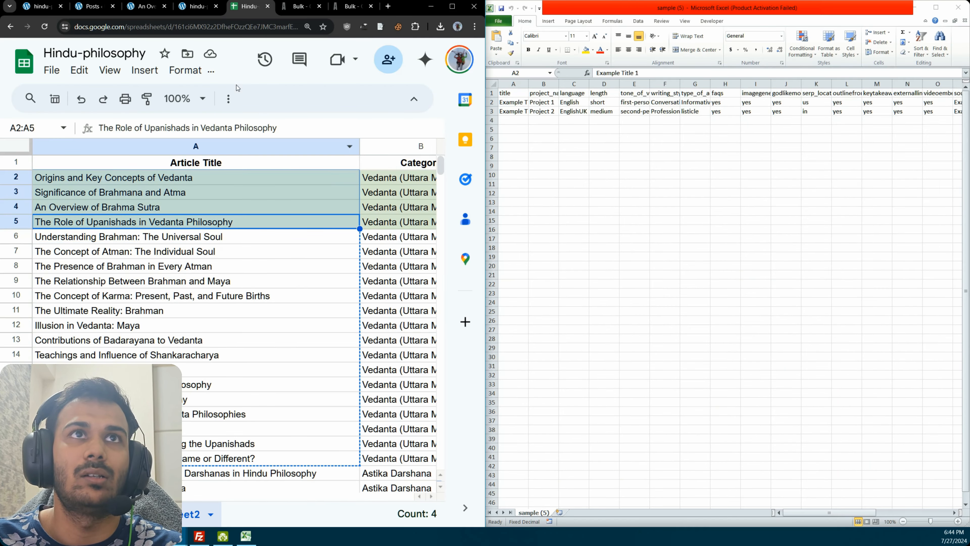
pyautogui.click(197, 8)
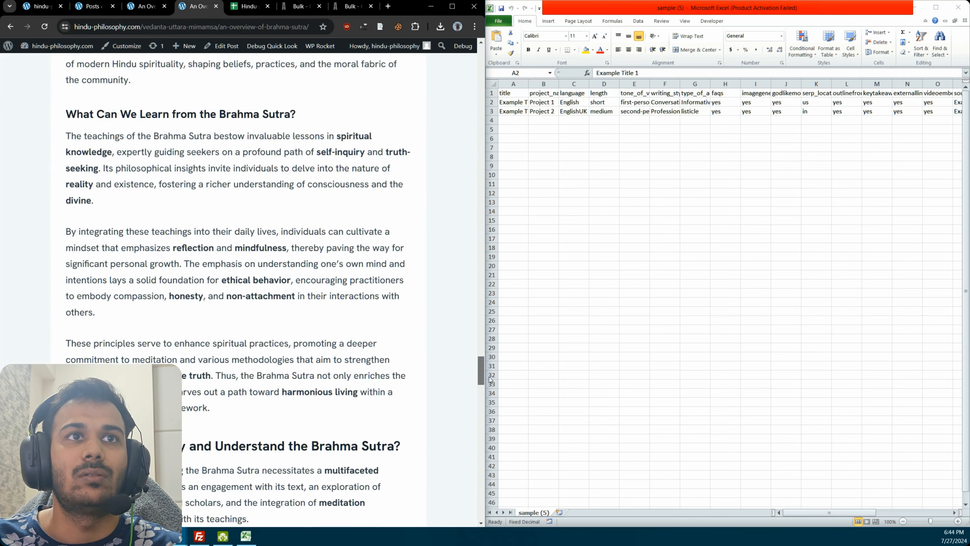
pyautogui.moveTo(487, 367); pyautogui.dragTo(485, 52)
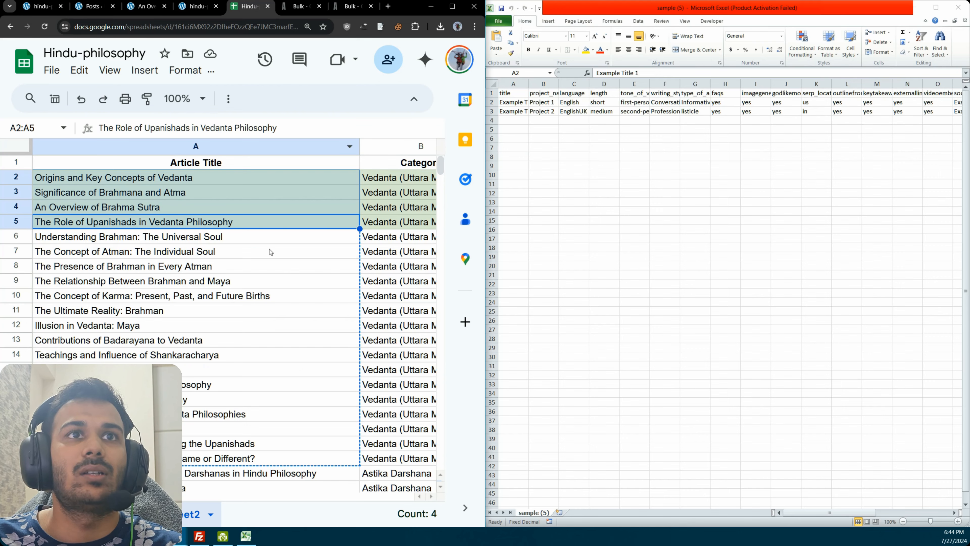
# Step: Copy the article titles in A6:A70 of the Google Sheet into the sample CSV's title column, starting at A2
pyautogui.moveTo(297, 237); pyautogui.dragTo(168, 473)
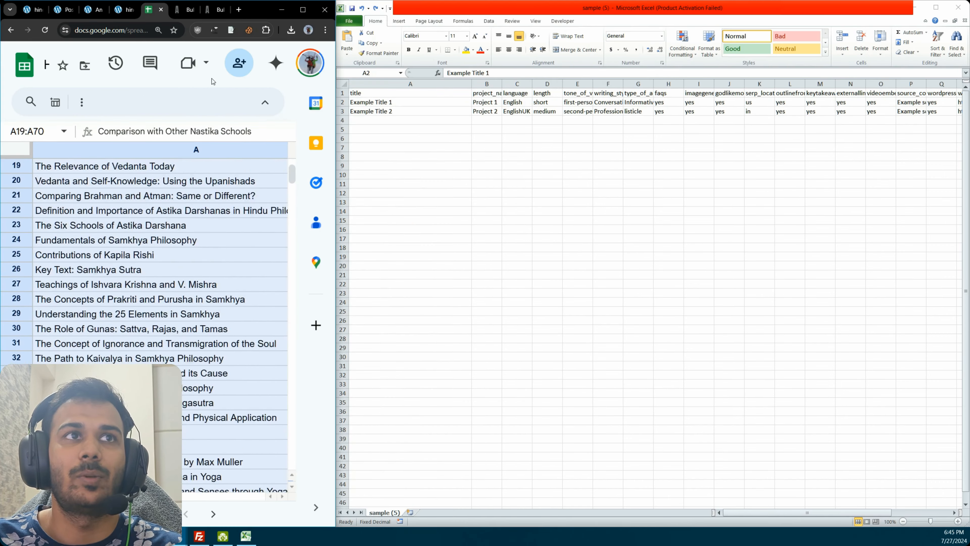
pyautogui.moveTo(213, 82); pyautogui.dragTo(210, 244)
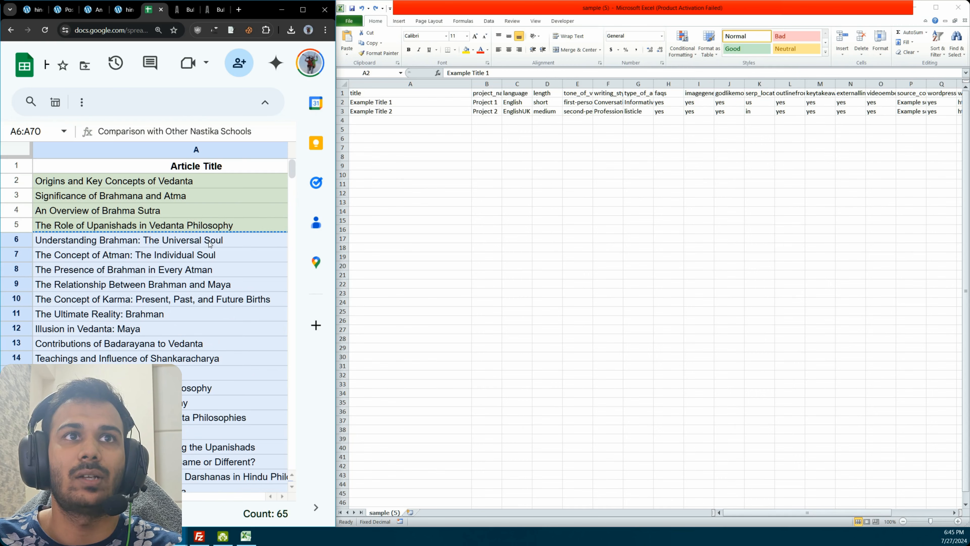
pyautogui.hotkey('ctrl', 'c')
pyautogui.click(423, 145)
pyautogui.hotkey('ctrl', 'v')
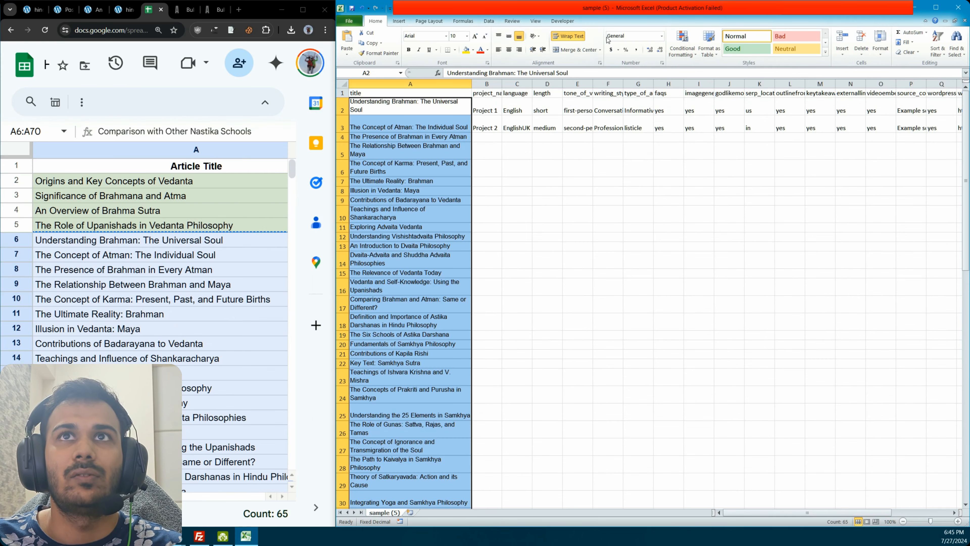
# Step: Remove text wrapping from the pasted titles and widen column A to show them on single lines
pyautogui.click(568, 35)
pyautogui.doubleClick(471, 83)
pyautogui.click(536, 134)
pyautogui.click(537, 121)
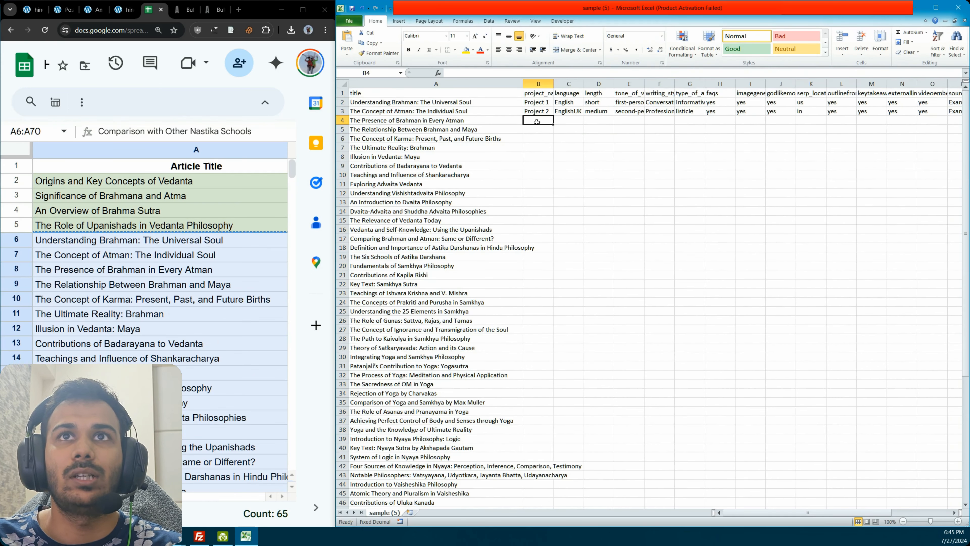
# Step: Fill every title row with project_name hindu_philosphy, language English and length long
pyautogui.click(538, 102)
pyautogui.write('hindu_-philosphy')
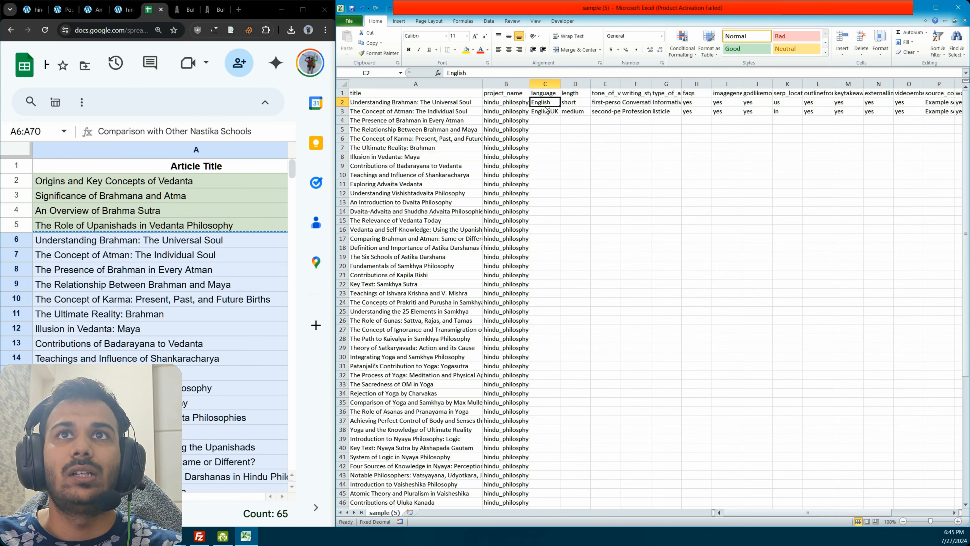
pyautogui.click(575, 102)
pyautogui.write('long')
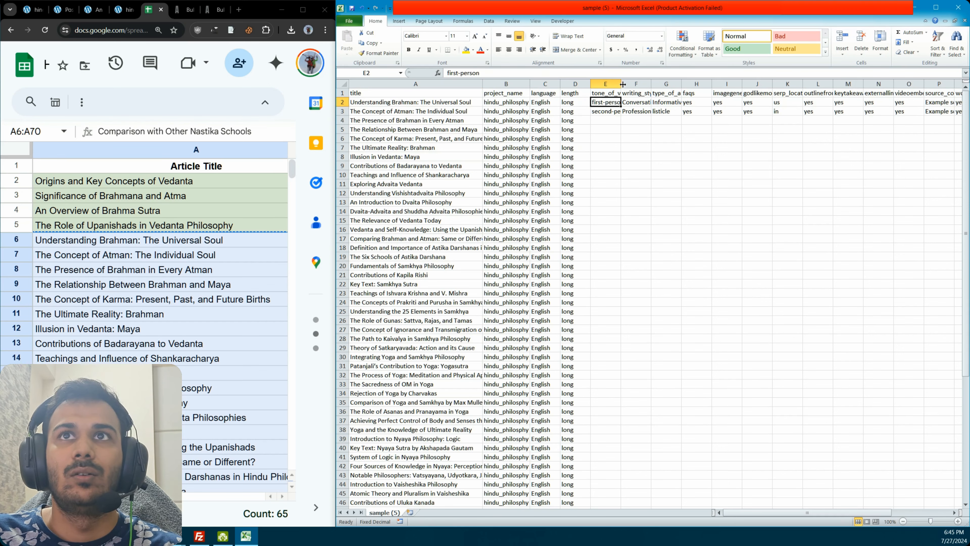
# Step: Widen the tone_of_voice column and fill it with third-person for every title row
pyautogui.moveTo(620, 84); pyautogui.dragTo(654, 84)
pyautogui.write('th')
pyautogui.write('ird-person')
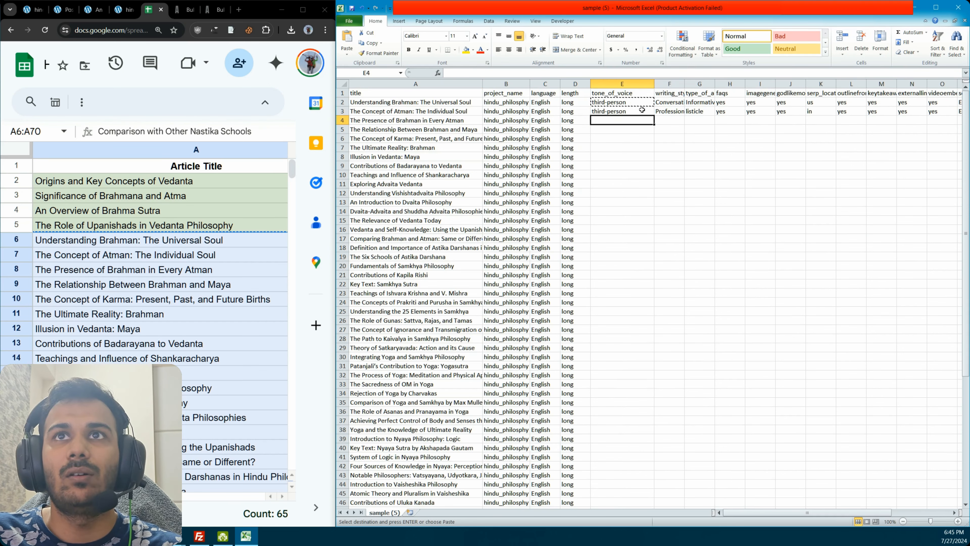
pyautogui.moveTo(641, 102); pyautogui.dragTo(646, 112)
pyautogui.doubleClick(654, 115)
pyautogui.click(627, 147)
# Step: Check the Bulk CSV documentation for the supported options of the language, length and tone_of_voice fields
pyautogui.click(214, 9)
pyautogui.scroll(-10, 121, 279)
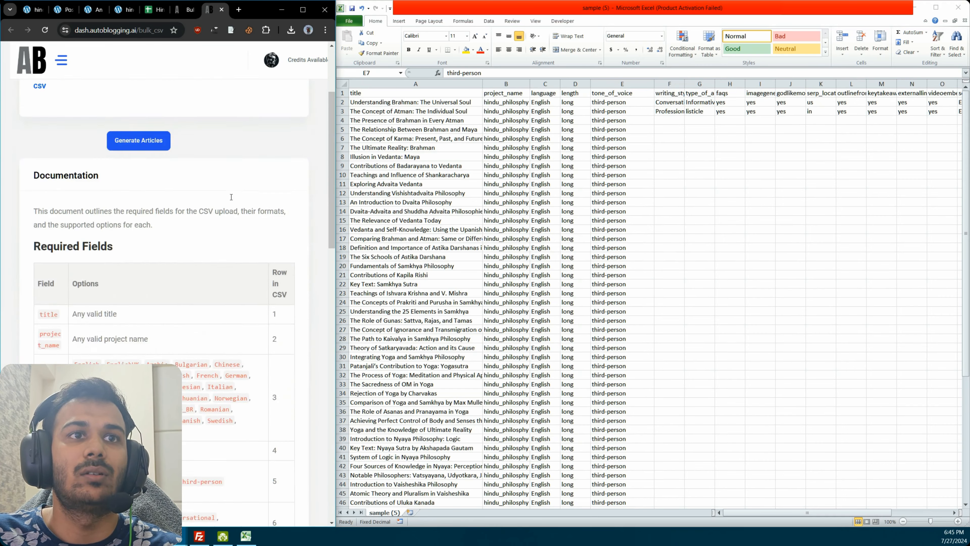
pyautogui.scroll(-2, 114, 237)
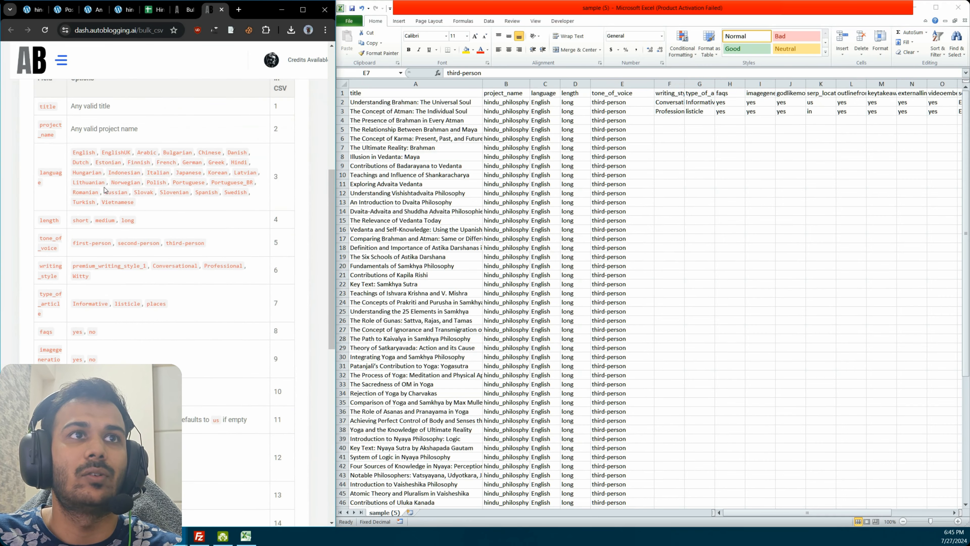
pyautogui.doubleClick(81, 154)
pyautogui.doubleClick(81, 220)
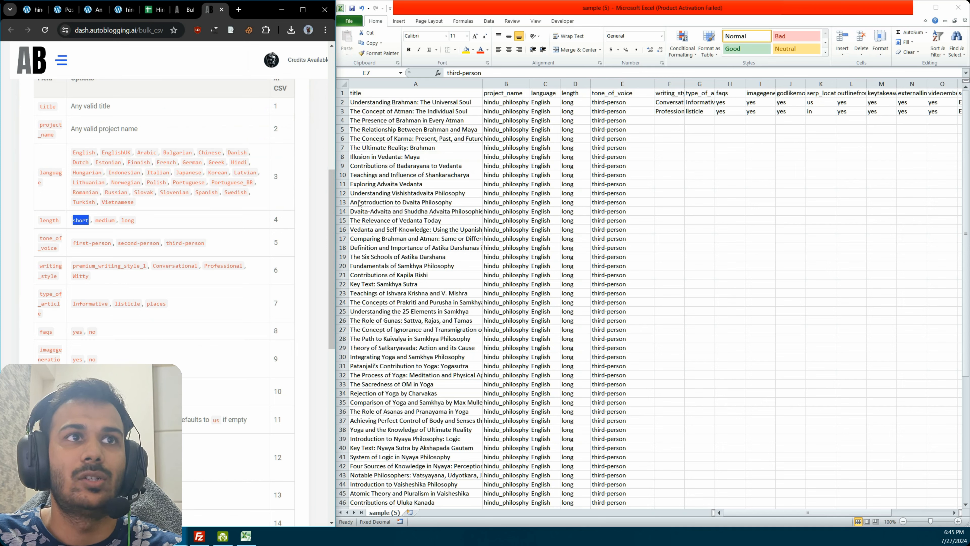
pyautogui.click(569, 103)
pyautogui.doubleClick(126, 220)
pyautogui.doubleClick(81, 243)
pyautogui.doubleClick(155, 243)
pyautogui.moveTo(191, 248); pyautogui.dragTo(120, 244)
pyautogui.click(132, 252)
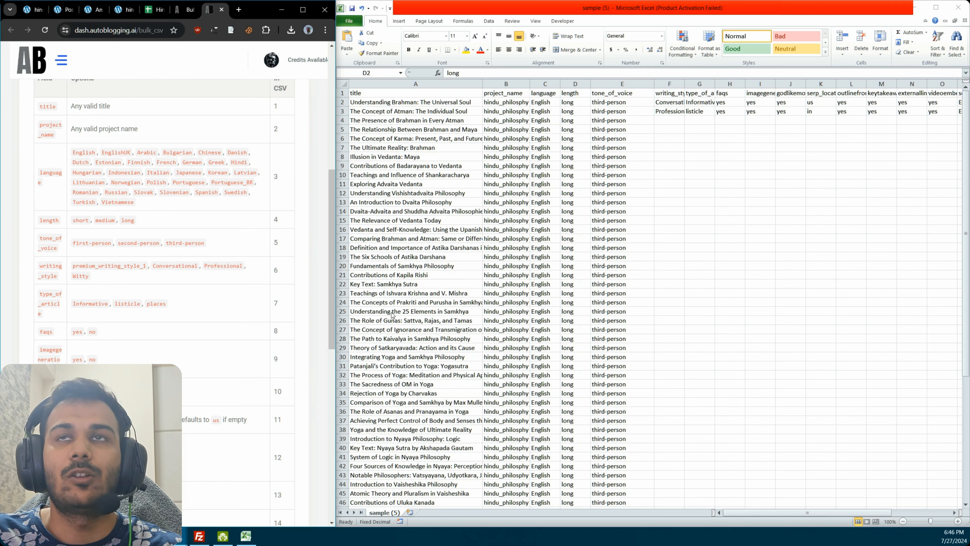
# Step: Widen the writing_style column so its example values show in full
pyautogui.click(669, 128)
pyautogui.moveTo(684, 84); pyautogui.dragTo(705, 84)
pyautogui.click(682, 112)
pyautogui.click(154, 284)
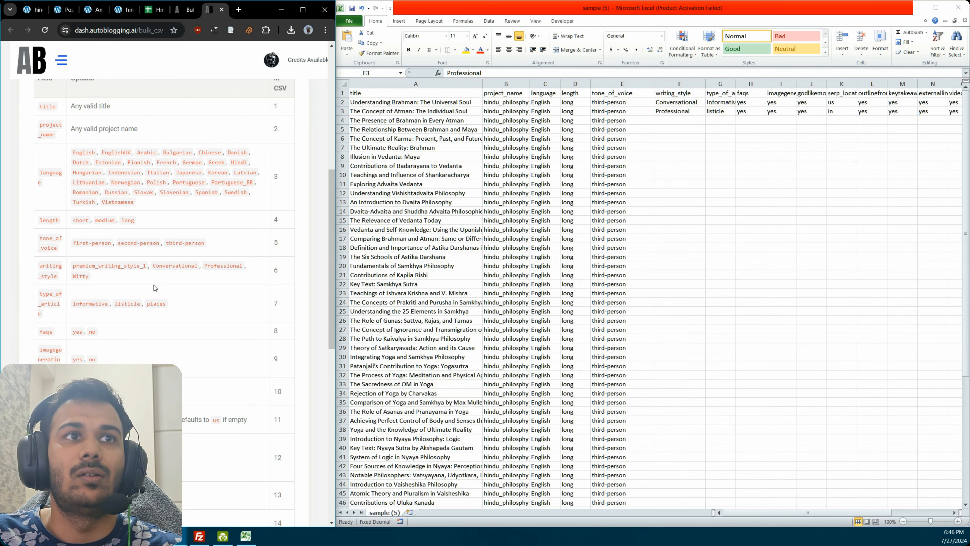
# Step: Copy premium_writing_style_1 from the documentation and fill it down the writing_style column for every title row
pyautogui.doubleClick(82, 266)
pyautogui.hotkey('ctrl', 'c')
pyautogui.click(676, 111)
pyautogui.press('Up')
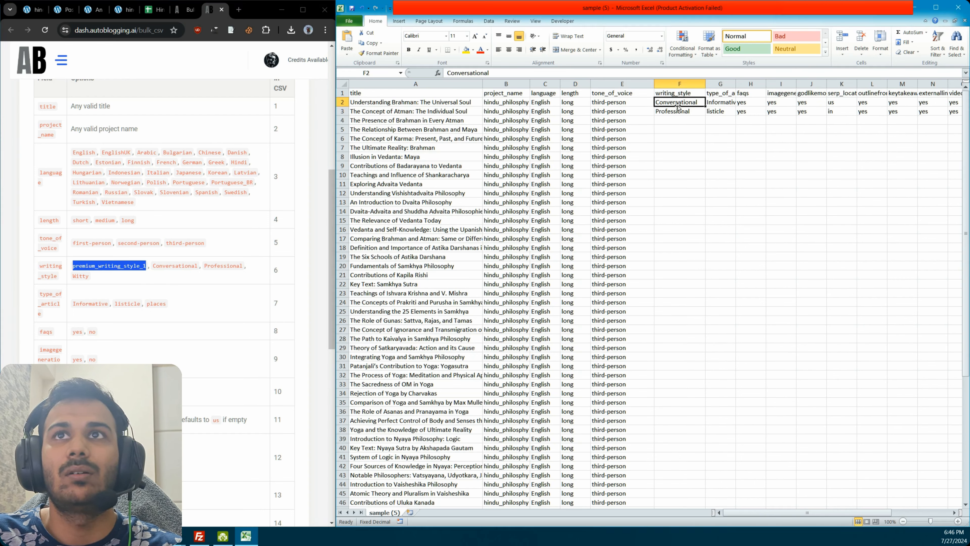
pyautogui.hotkey('ctrl', 'v')
pyautogui.hotkey('ctrl', 'z')
pyautogui.doubleClick(451, 73)
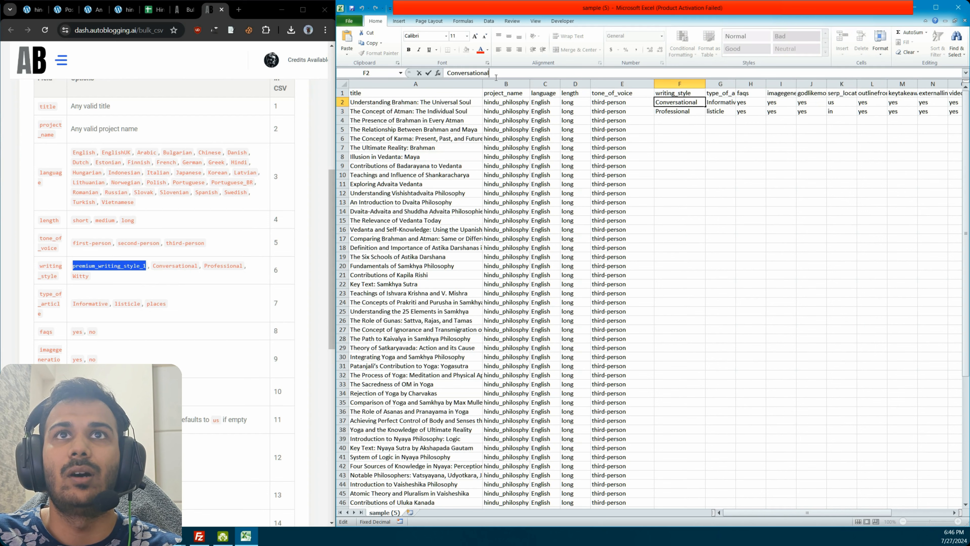
pyautogui.hotkey('ctrl', 'v')
pyautogui.click(623, 139)
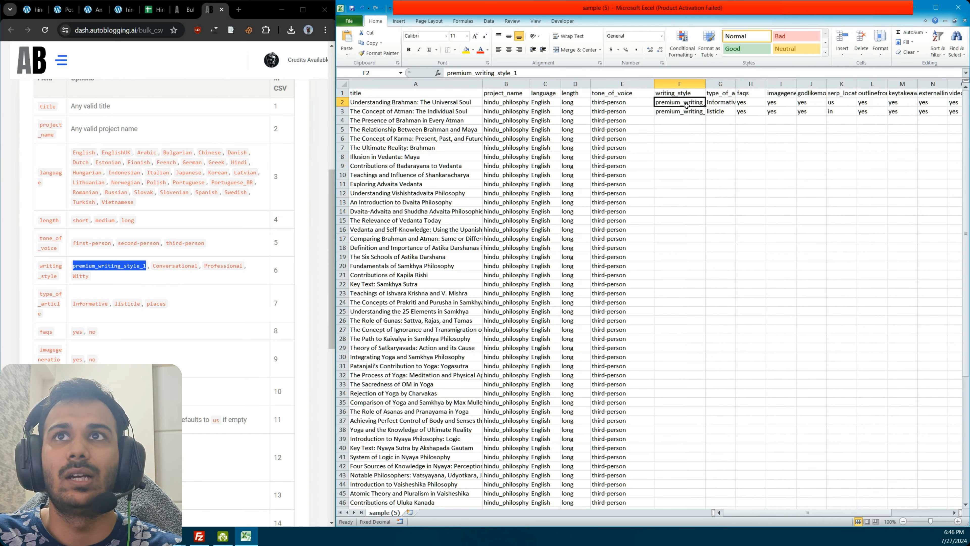
pyautogui.moveTo(681, 103); pyautogui.dragTo(689, 113)
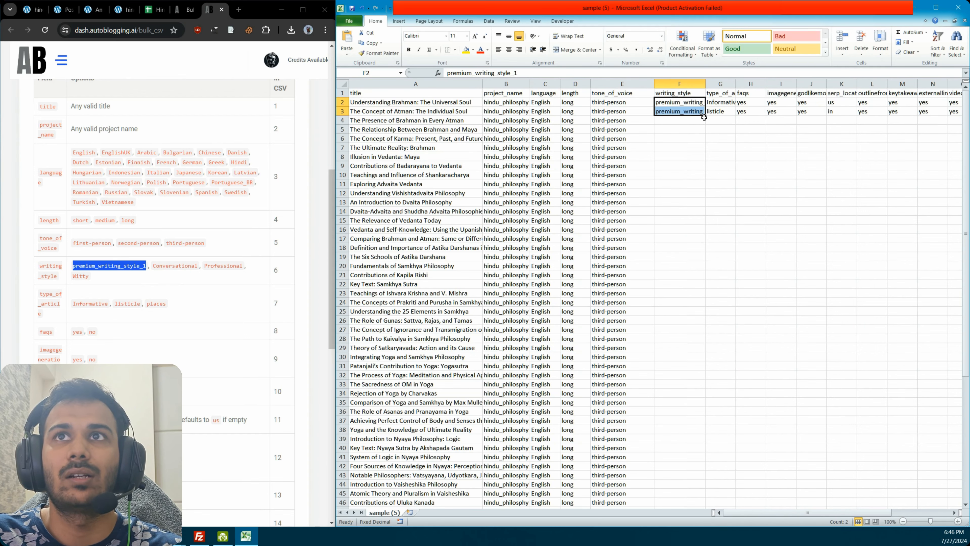
pyautogui.doubleClick(705, 116)
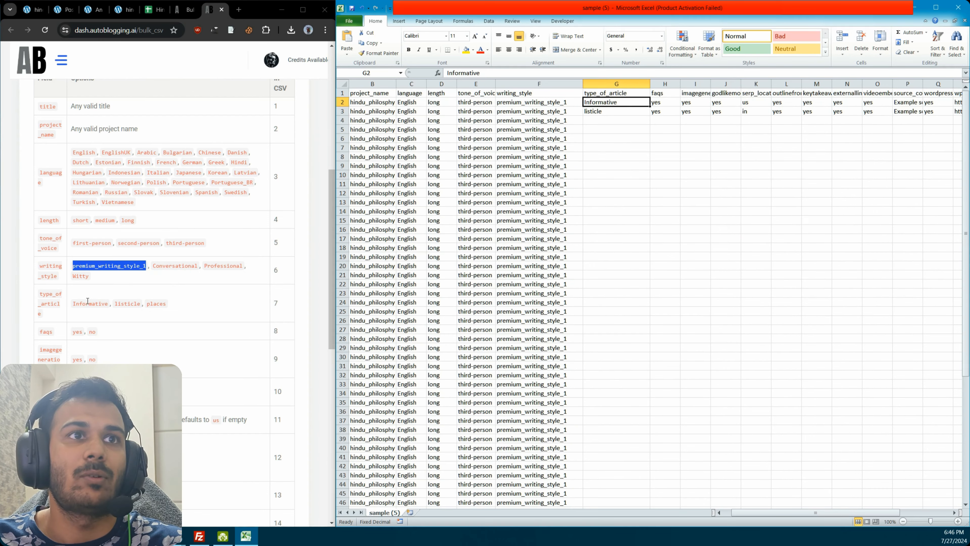
# Step: Copy Informative from the documentation into type_of_article for the first two title rows
pyautogui.doubleClick(87, 301)
pyautogui.doubleClick(562, 73)
pyautogui.hotkey('ctrl', 'v')
pyautogui.click(620, 114)
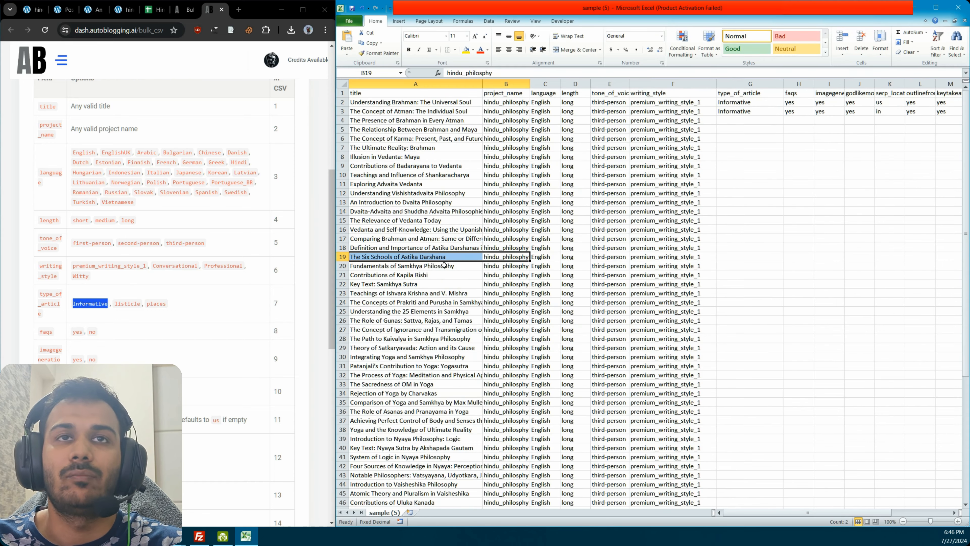
# Step: Set type_of_article to listicle for "The Six Schools of Astika Darshana" in row 19
pyautogui.click(432, 267)
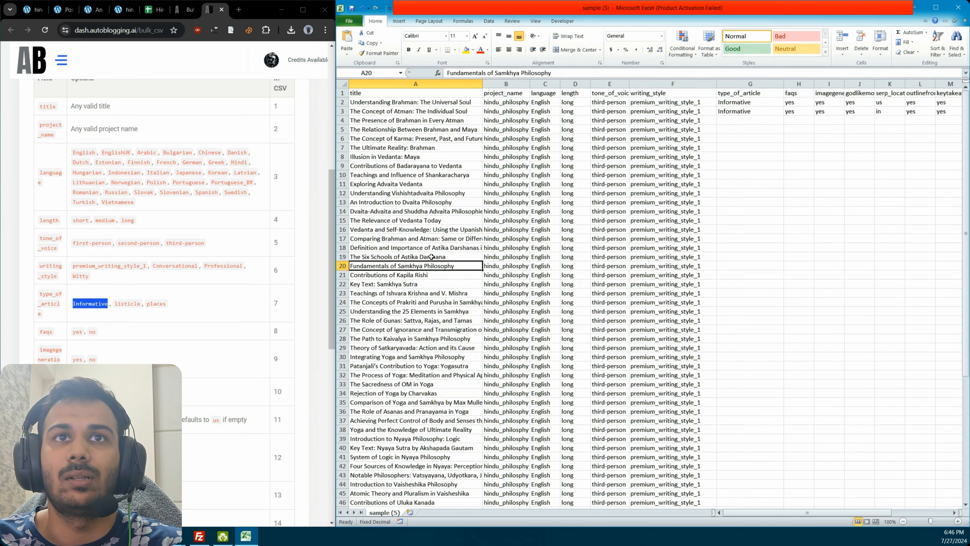
pyautogui.moveTo(431, 256); pyautogui.dragTo(511, 260)
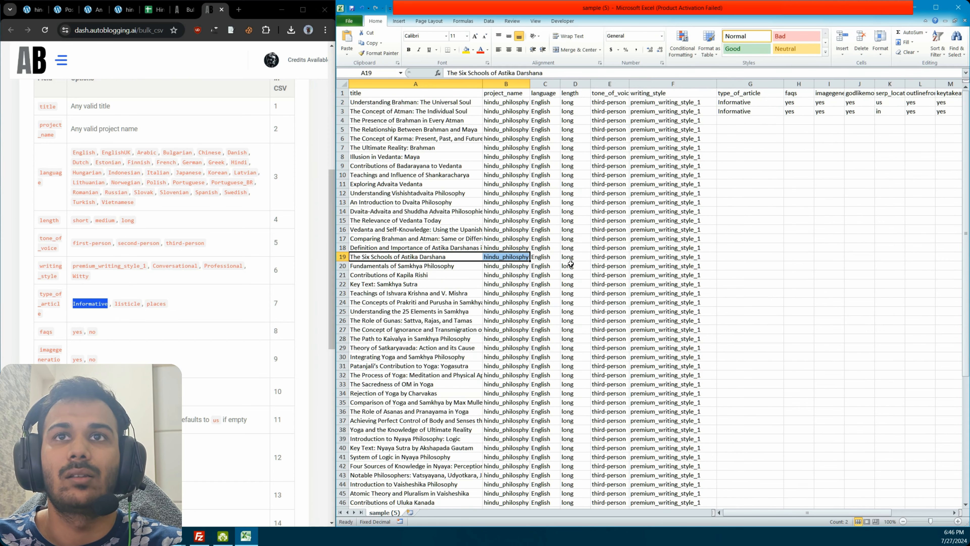
pyautogui.click(637, 260)
pyautogui.click(729, 256)
pyautogui.write('Listicle')
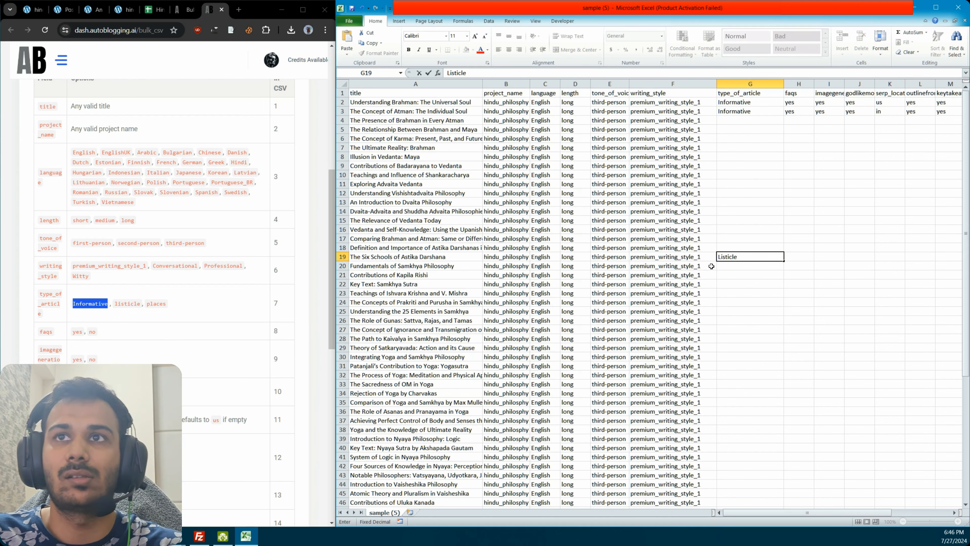
pyautogui.click(711, 266)
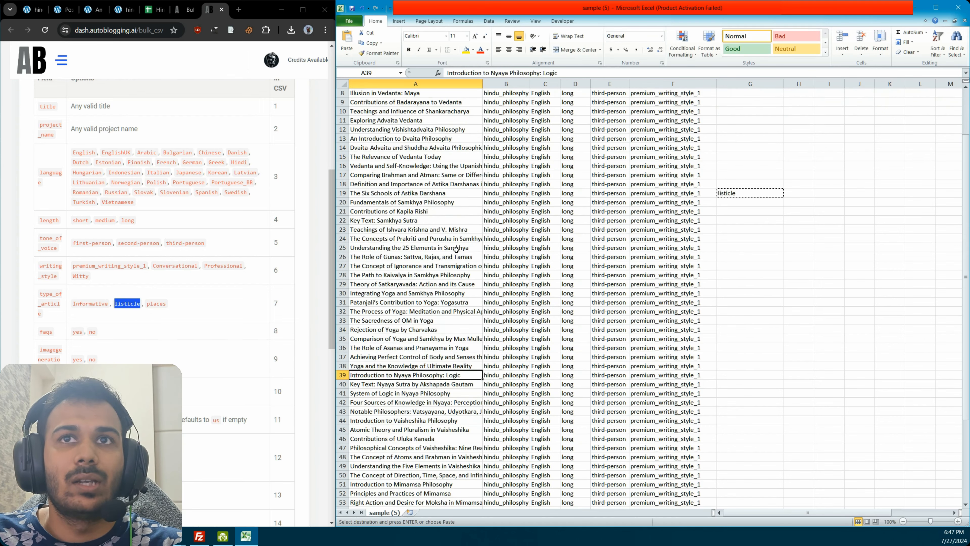
# Step: Set type_of_article to listicle for "Understanding the 25 Elements in Samkhya" and fill the remaining rows of that column with Informative
pyautogui.click(454, 250)
pyautogui.click(740, 250)
pyautogui.hotkey('ctrl', 'v')
pyautogui.click(745, 228)
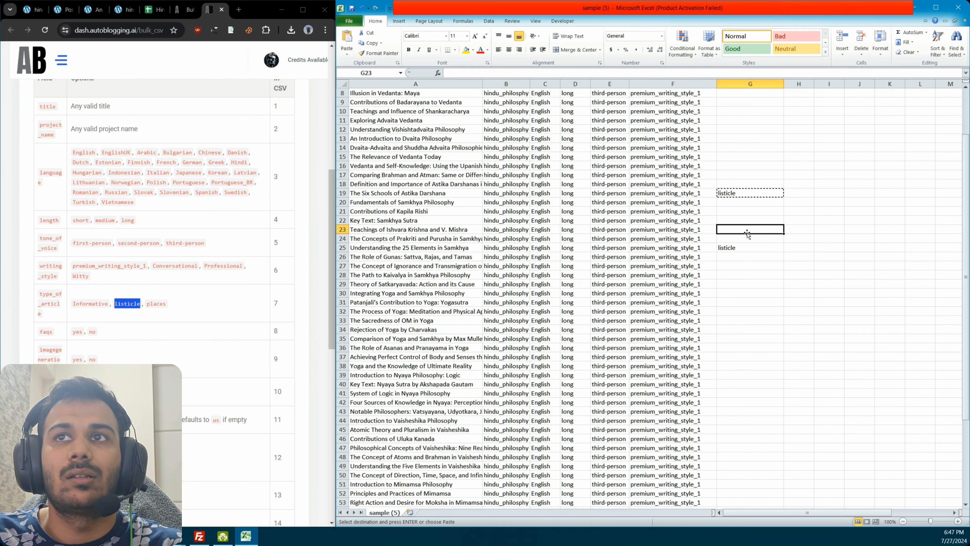
pyautogui.scroll(2, 738, 191)
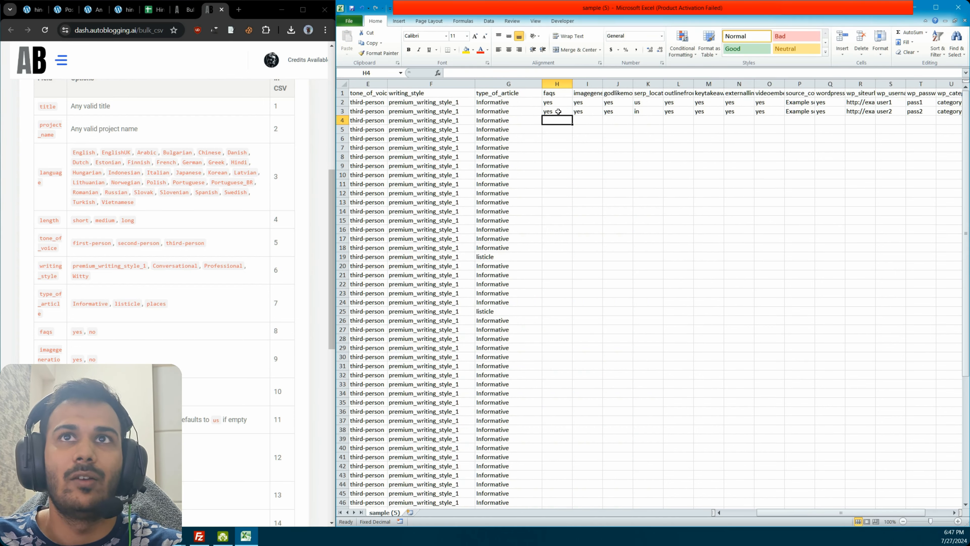
pyautogui.click(550, 111)
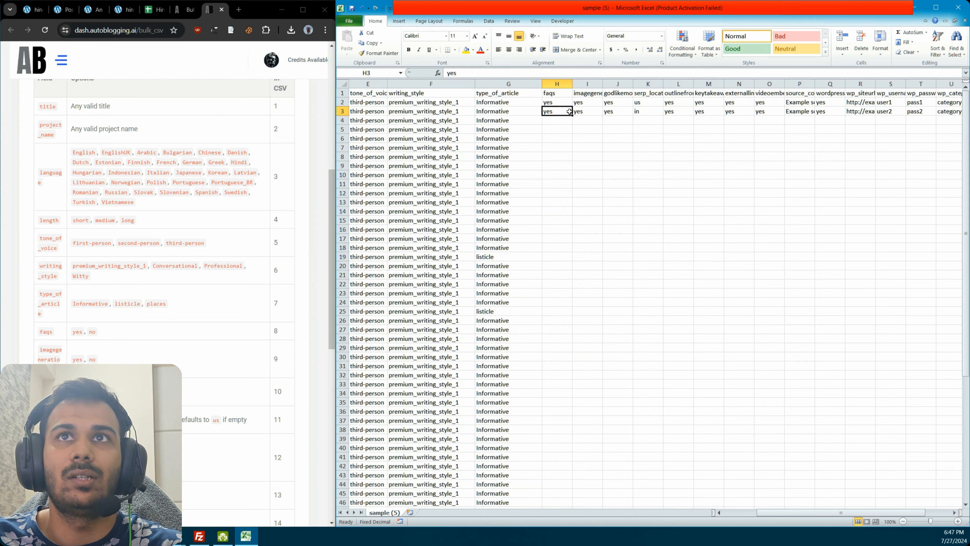
# Step: Widen the godlikemode and serp_location columns and set the second title row's serp_location to us
pyautogui.click(597, 130)
pyautogui.moveTo(628, 89); pyautogui.dragTo(727, 87)
pyautogui.click(684, 110)
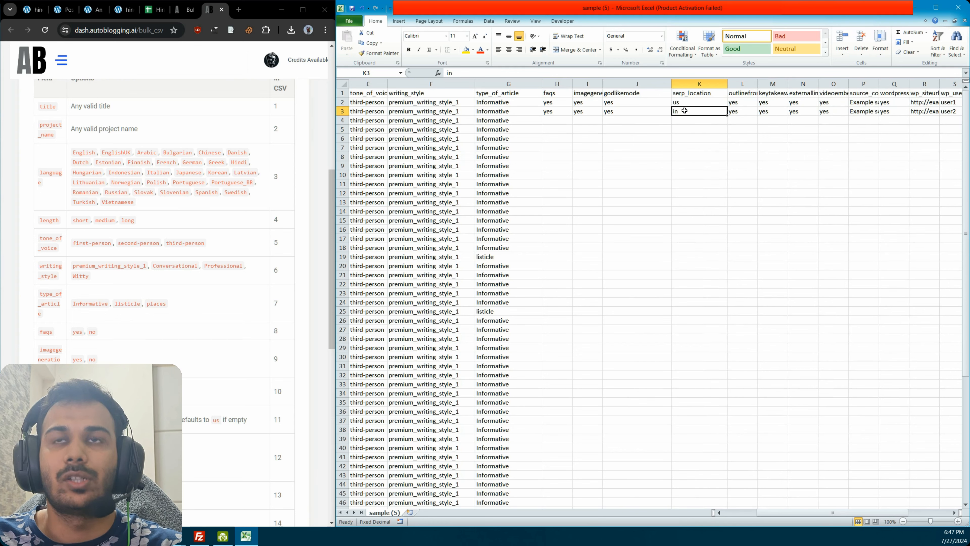
pyautogui.click(707, 101)
# Step: Set outline column L and external-link column N to no, and fill the option columns through video embed down all title rows
pyautogui.click(740, 100)
pyautogui.write('n')
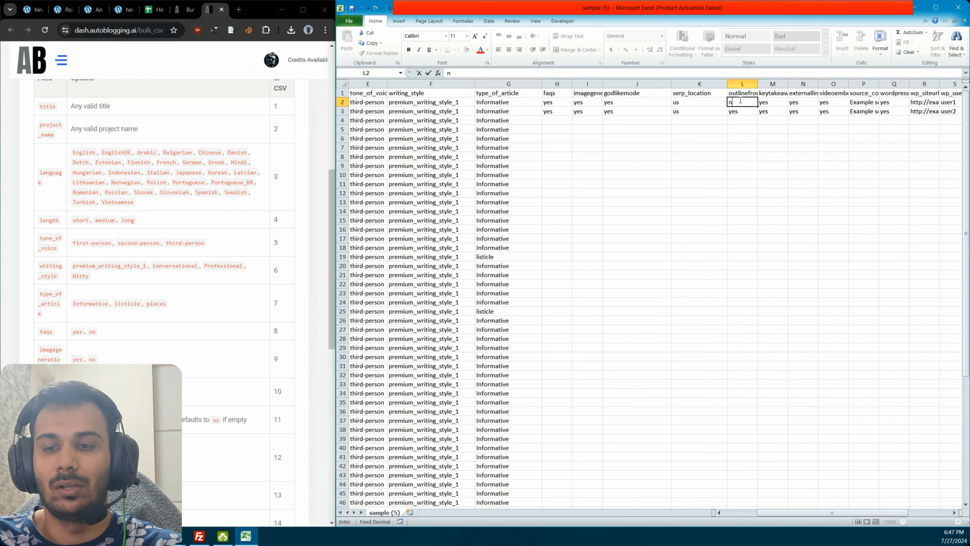
pyautogui.press('Return')
pyautogui.write('no')
pyautogui.press('Return')
pyautogui.press('Return')
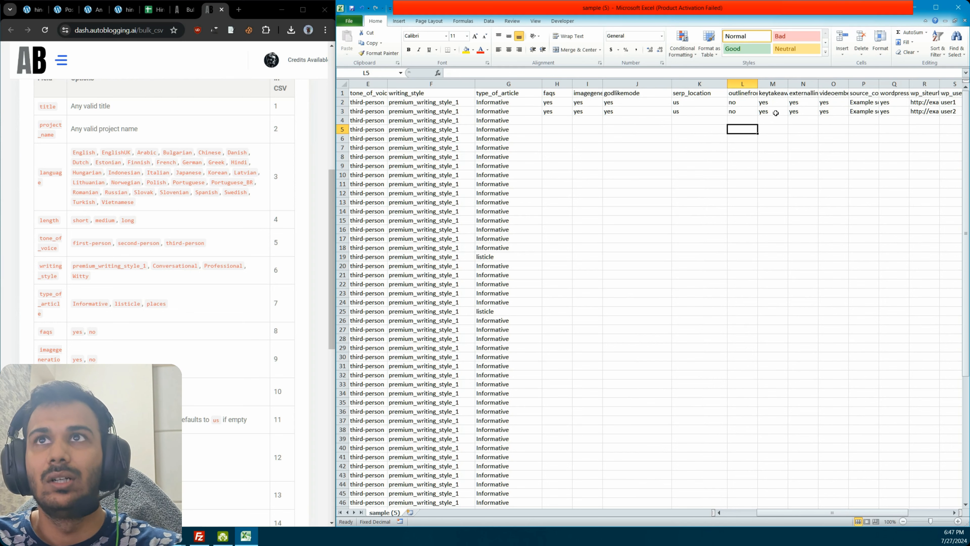
pyautogui.click(776, 109)
pyautogui.click(804, 110)
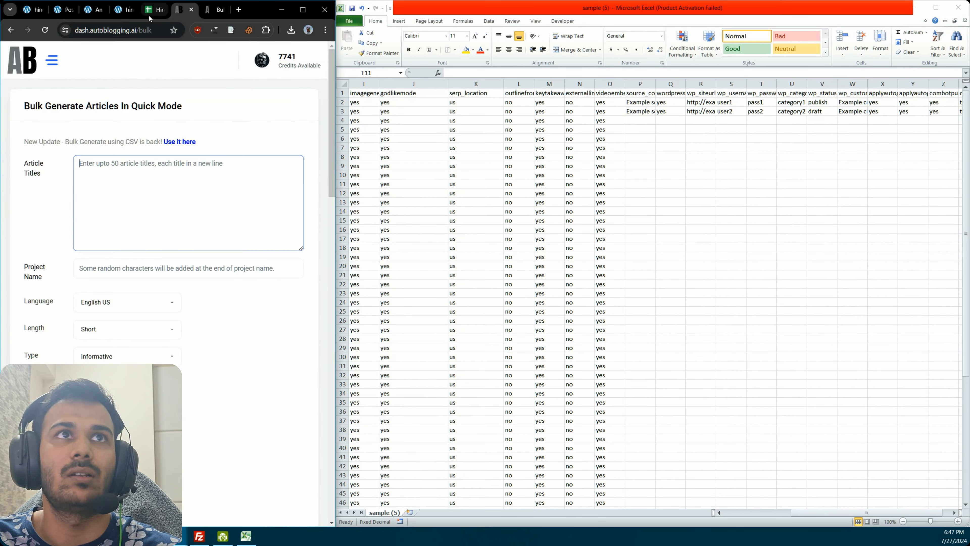
# Step: Copy the source contexts in C6:C70 of the Google Sheet into the source_context column, starting at P2
pyautogui.click(154, 10)
pyautogui.hscroll(10, 135, 313)
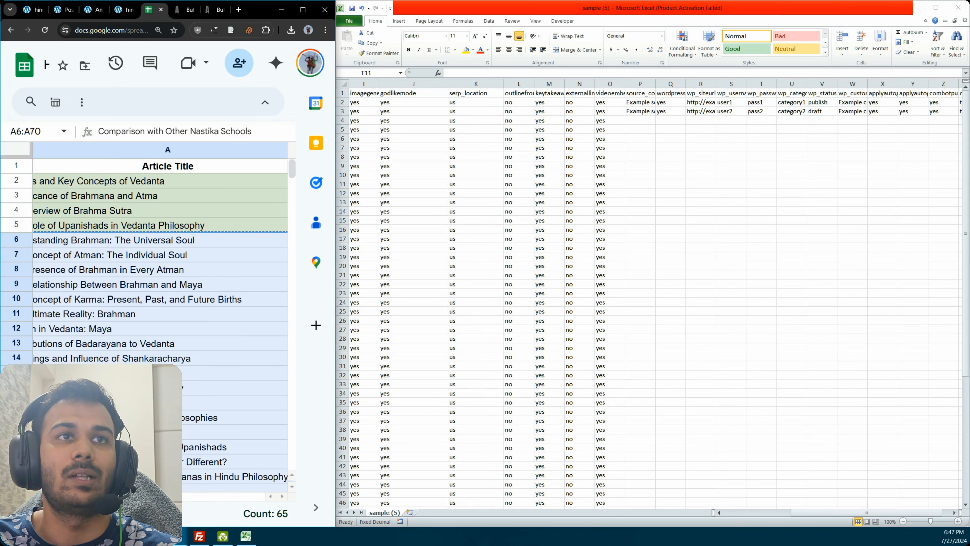
pyautogui.click(135, 312)
pyautogui.moveTo(171, 242); pyautogui.dragTo(171, 425)
pyautogui.scroll(-15, 172, 420)
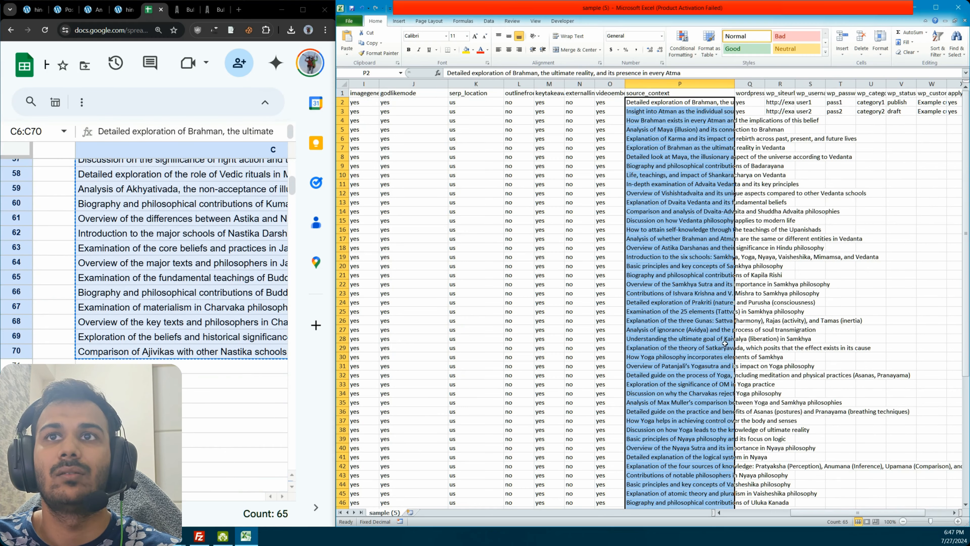
pyautogui.moveTo(802, 512); pyautogui.dragTo(825, 512)
pyautogui.click(229, 336)
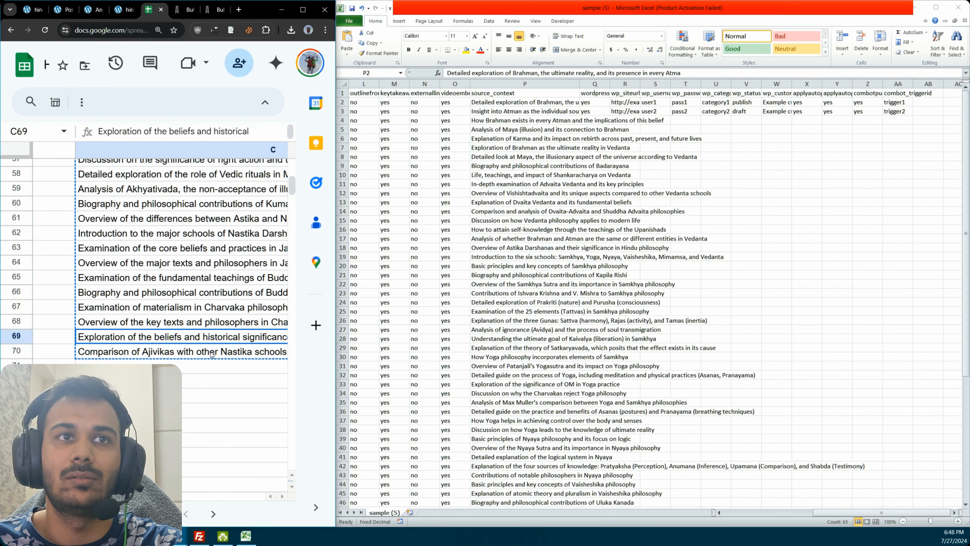
pyautogui.click(237, 305)
pyautogui.click(237, 278)
pyautogui.moveTo(234, 337); pyautogui.dragTo(234, 347)
pyautogui.click(234, 320)
pyautogui.click(239, 293)
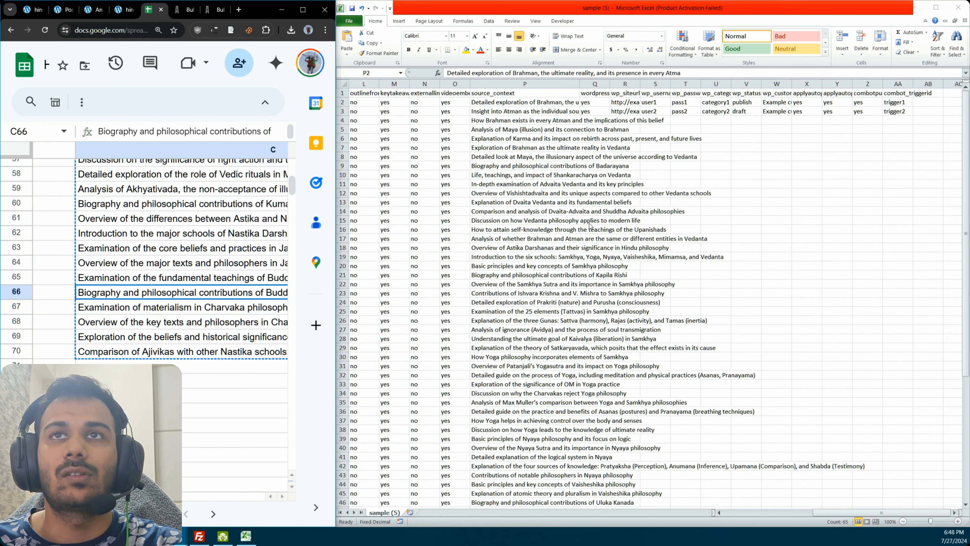
pyautogui.click(623, 157)
# Step: Fill WordPress column Q with yes for every title row
pyautogui.click(597, 102)
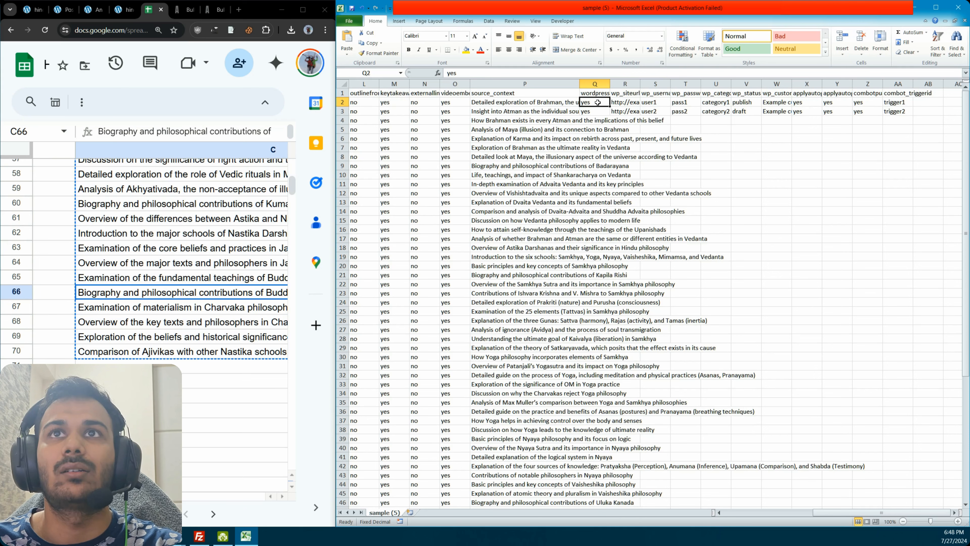
pyautogui.click(602, 92)
pyautogui.click(595, 104)
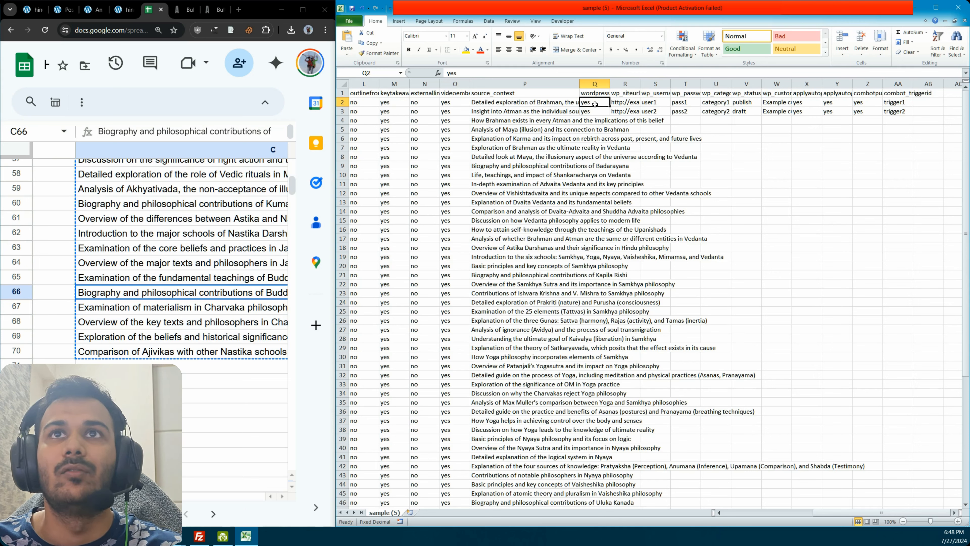
pyautogui.doubleClick(610, 107)
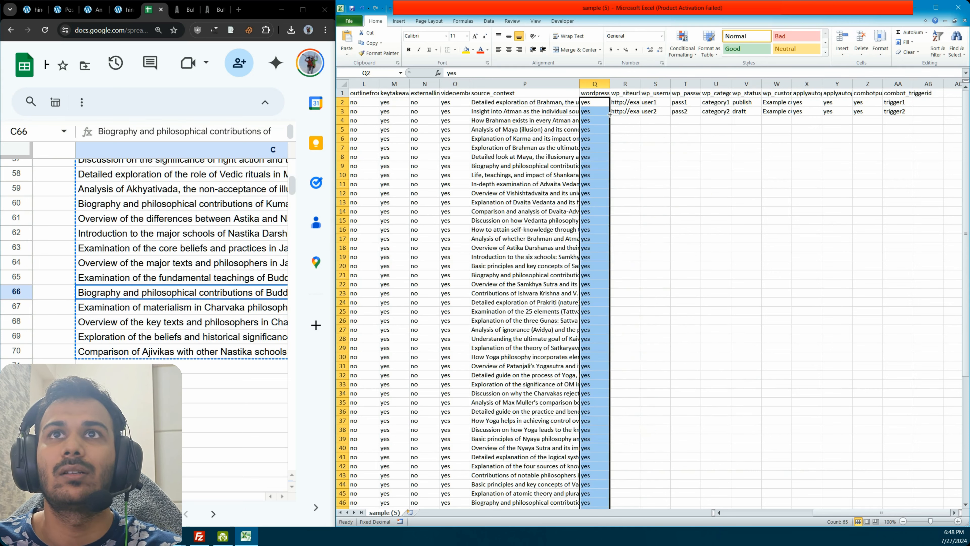
pyautogui.click(621, 136)
pyautogui.click(630, 104)
pyautogui.write('https:')
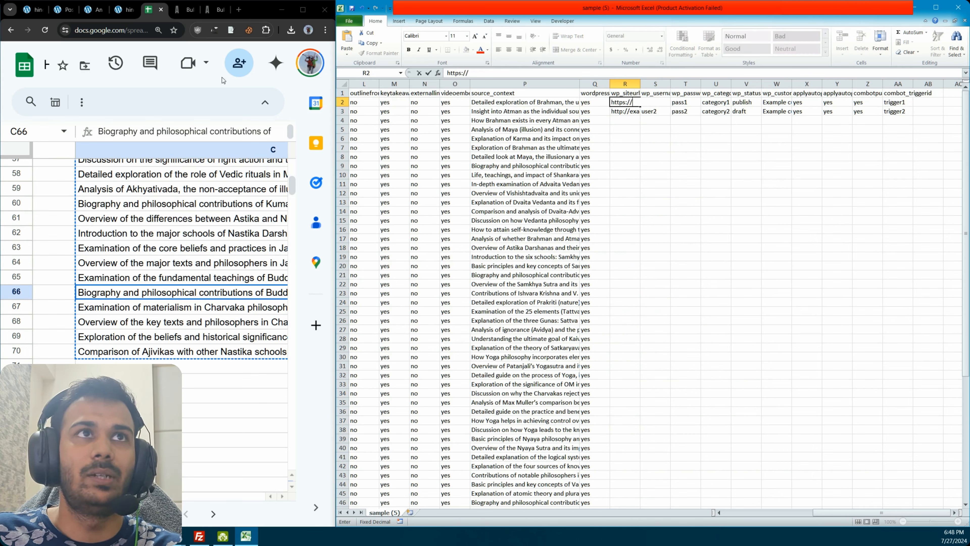
pyautogui.click(126, 11)
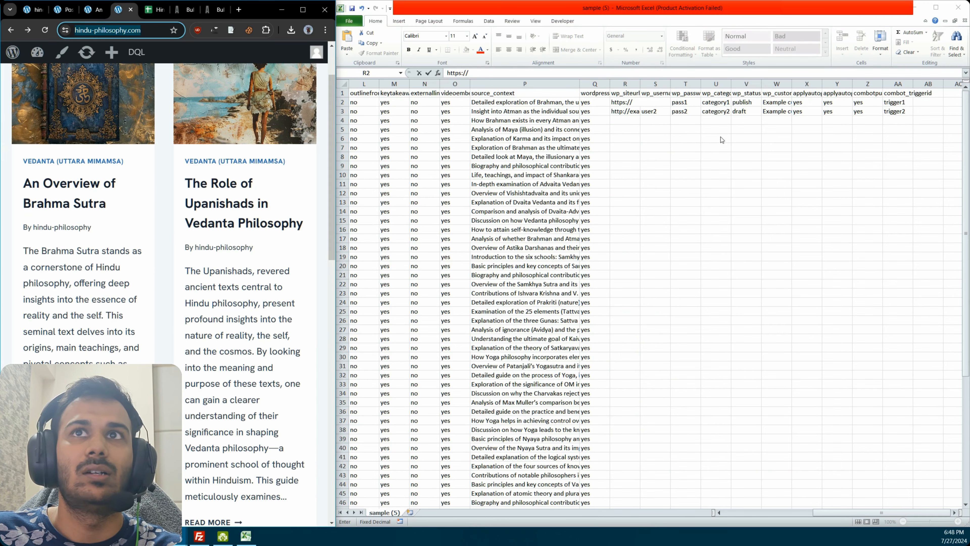
pyautogui.click(640, 104)
pyautogui.write('hindu-philosophy.com')
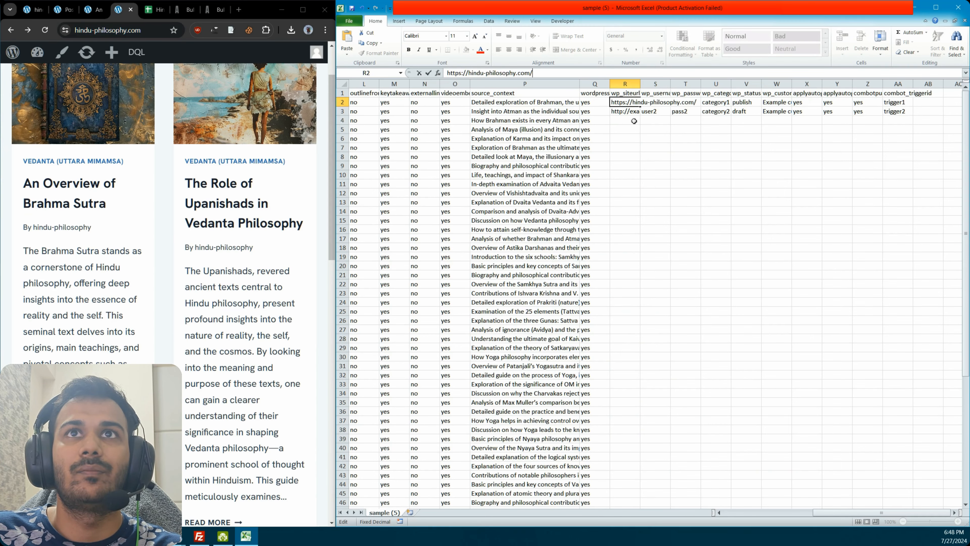
pyautogui.press('Return')
pyautogui.moveTo(511, 73); pyautogui.dragTo(429, 77)
pyautogui.write('https://hindu-philosophy.com/')
pyautogui.click(631, 127)
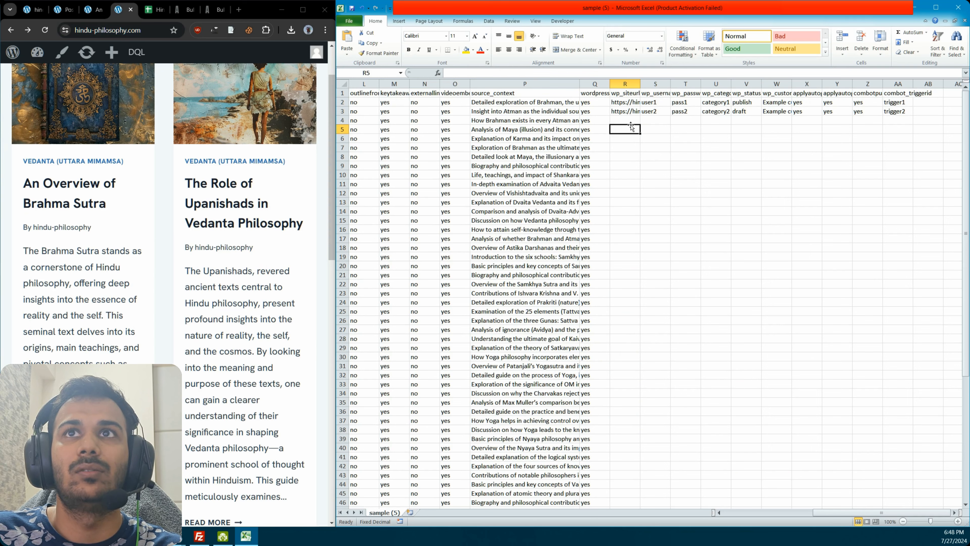
# Step: Set the WordPress username to hindu-philosophy in the first two title rows of column S
pyautogui.click(657, 105)
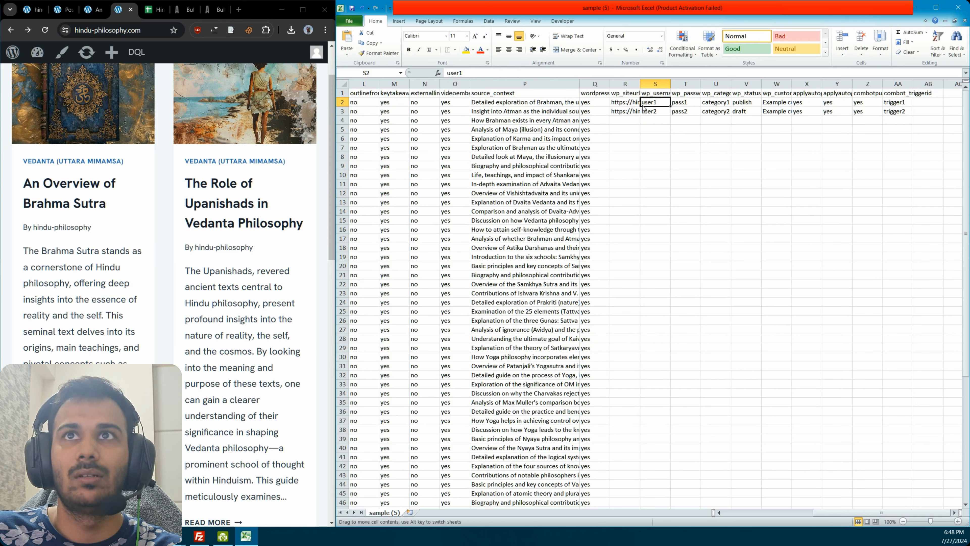
pyautogui.click(628, 111)
pyautogui.moveTo(468, 72); pyautogui.dragTo(516, 73)
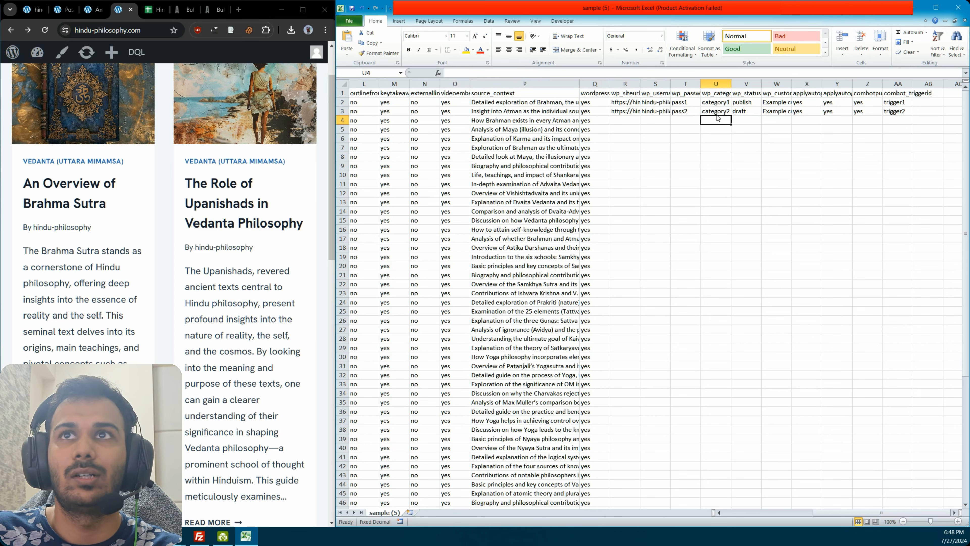
# Step: Copy the categories in B6:B70 of the Google Sheet into the wp_category column, starting at U2
pyautogui.click(723, 105)
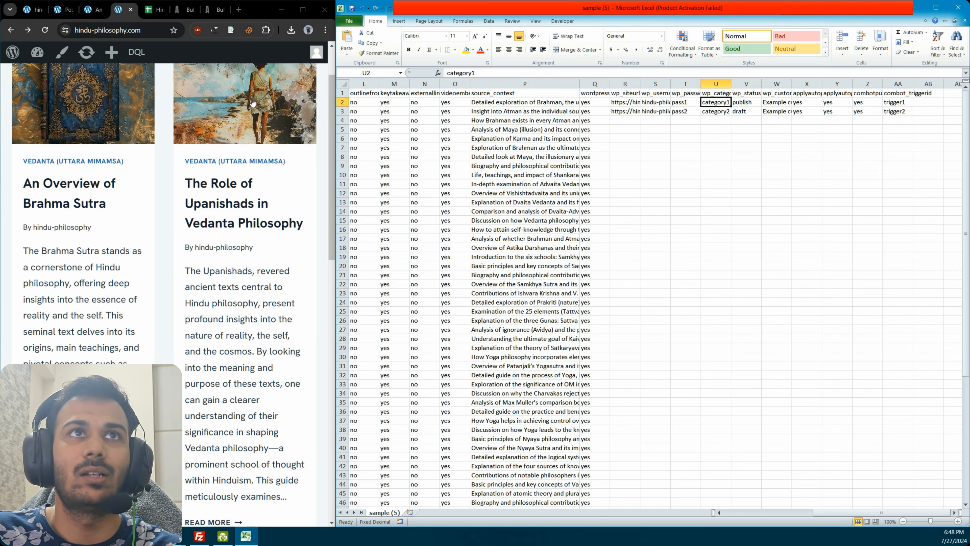
pyautogui.click(155, 10)
pyautogui.hscroll(-3, 180, 252)
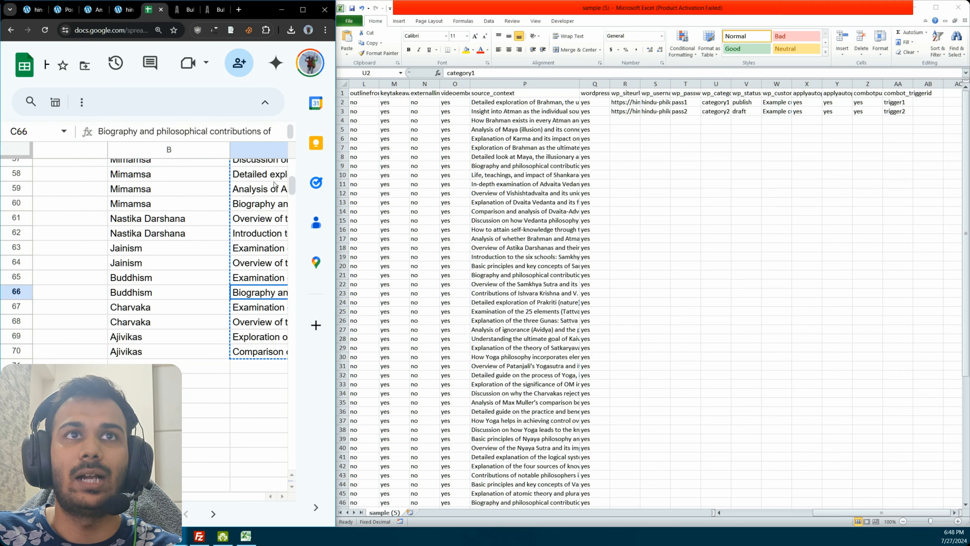
pyautogui.moveTo(290, 186); pyautogui.dragTo(290, 167)
pyautogui.moveTo(199, 239); pyautogui.dragTo(194, 485)
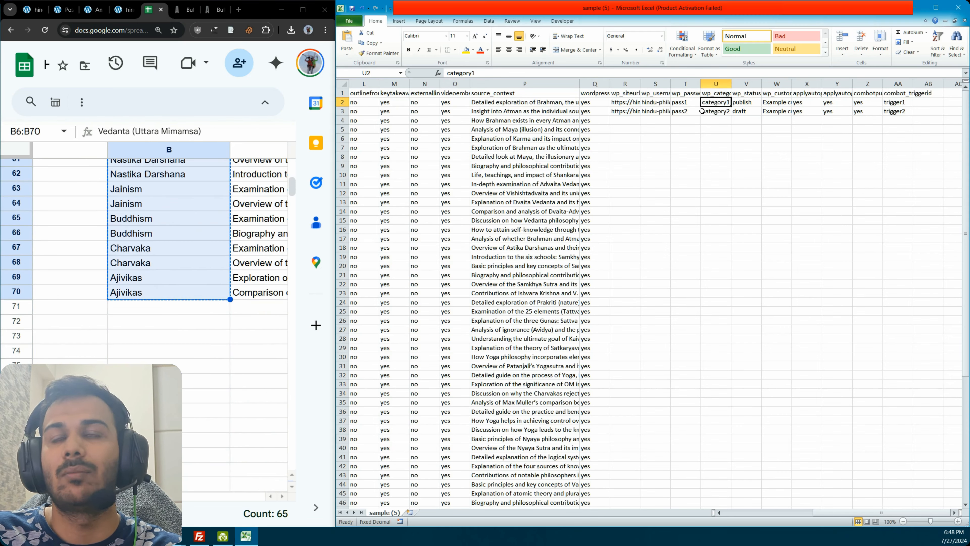
pyautogui.click(716, 111)
pyautogui.click(718, 102)
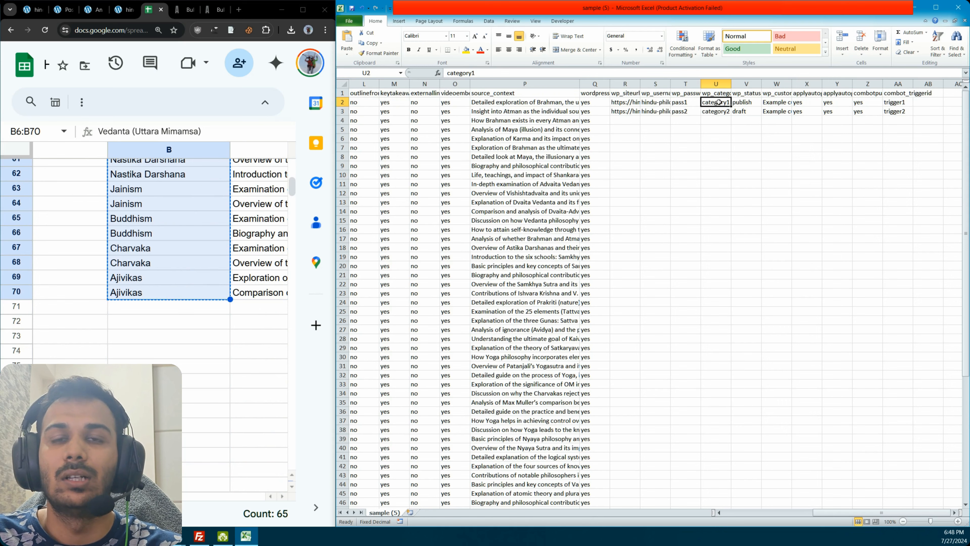
pyautogui.hotkey('ctrl', 'v')
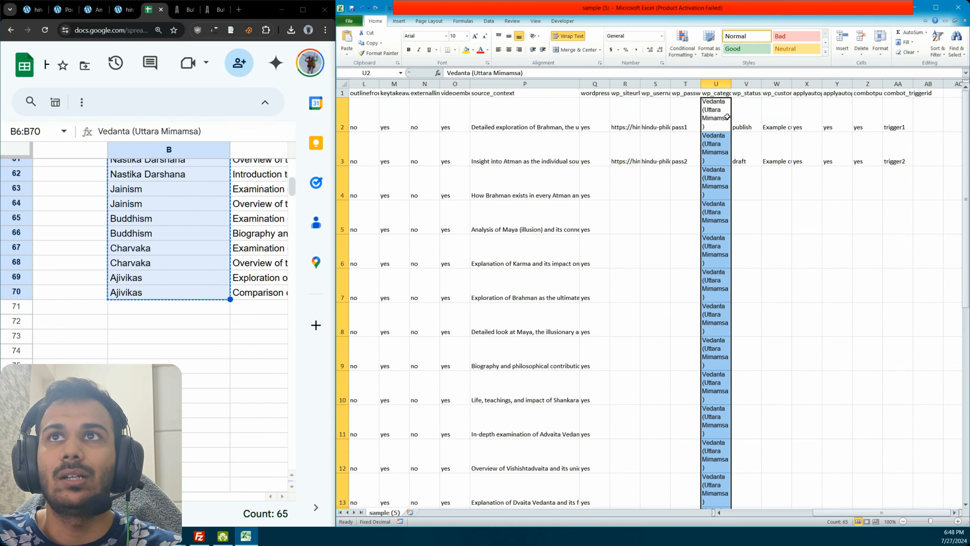
# Step: Match the pasted categories to the sheet's single-line formatting and widen the wp_category column to fit the names
pyautogui.click(735, 39)
pyautogui.moveTo(733, 81); pyautogui.dragTo(808, 87)
pyautogui.click(786, 184)
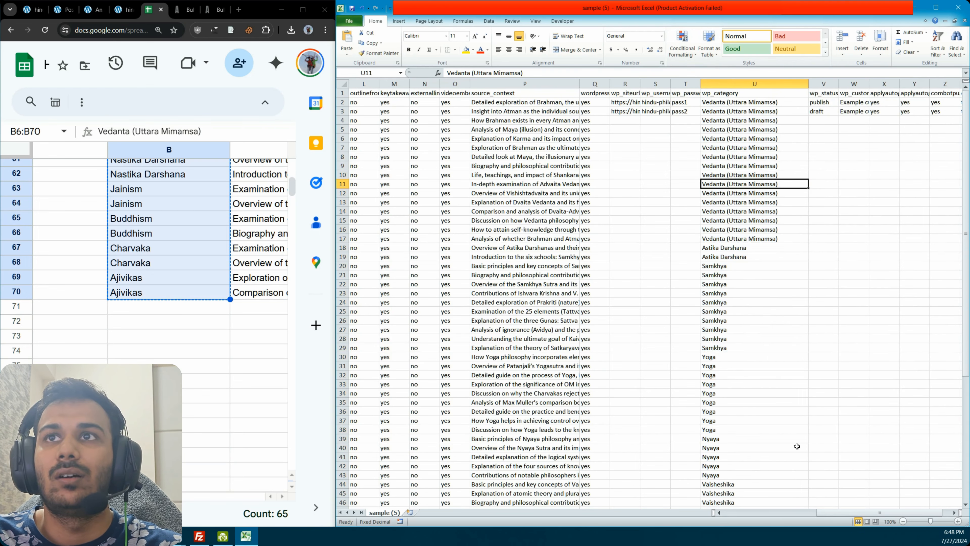
# Step: Widen the wp_username column and fill the WordPress site URL and username down all title rows
pyautogui.moveTo(828, 515); pyautogui.dragTo(876, 513)
pyautogui.click(638, 127)
pyautogui.click(624, 111)
pyautogui.click(593, 101)
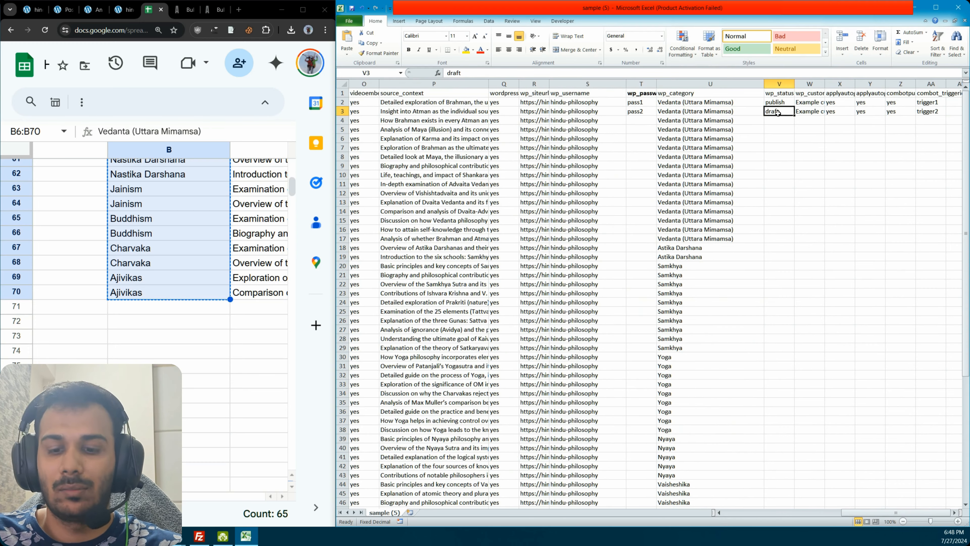
# Step: Set the wp_status column to publish and the WordPress custom text column W to na for all title rows
pyautogui.click(779, 102)
pyautogui.moveTo(793, 106)
pyautogui.mouseDown()
pyautogui.moveTo(792, 123)
pyautogui.moveTo(791, 114)
pyautogui.mouseUp()
pyautogui.doubleClick(792, 114)
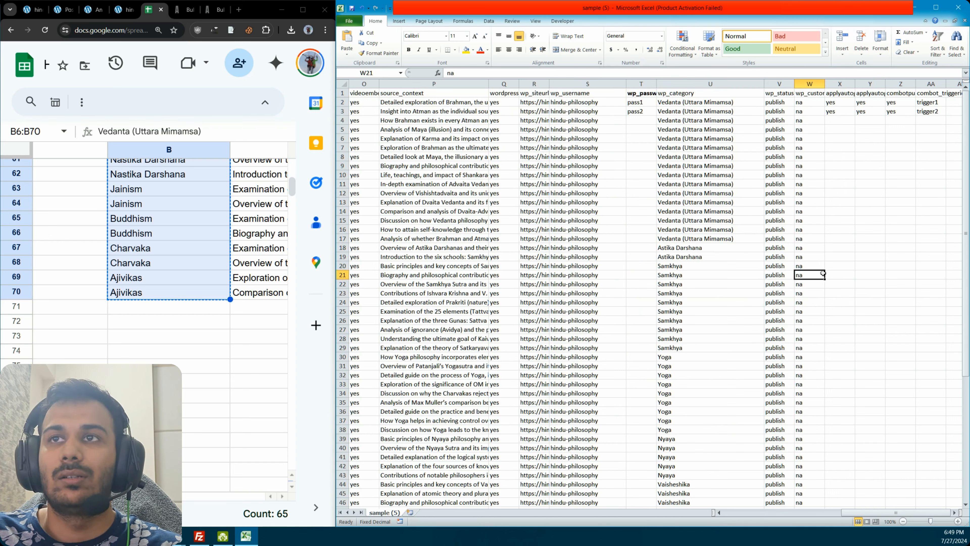
# Step: Check the wp_customtext entry in Autoblogging's Bulk CSV documentation for the value to use when no custom text is required
pyautogui.click(821, 245)
pyautogui.click(810, 147)
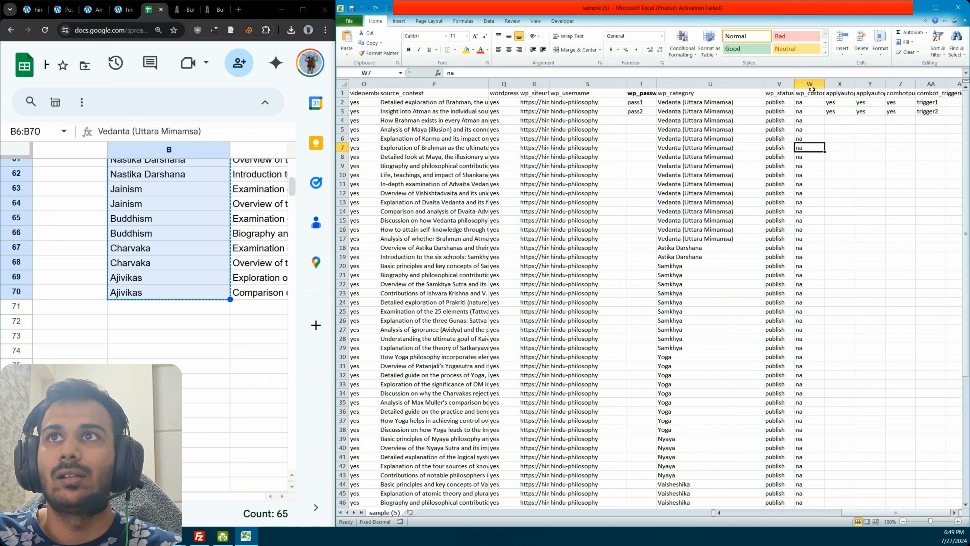
pyautogui.hotkey('ctrl', 'Up')
pyautogui.click(810, 138)
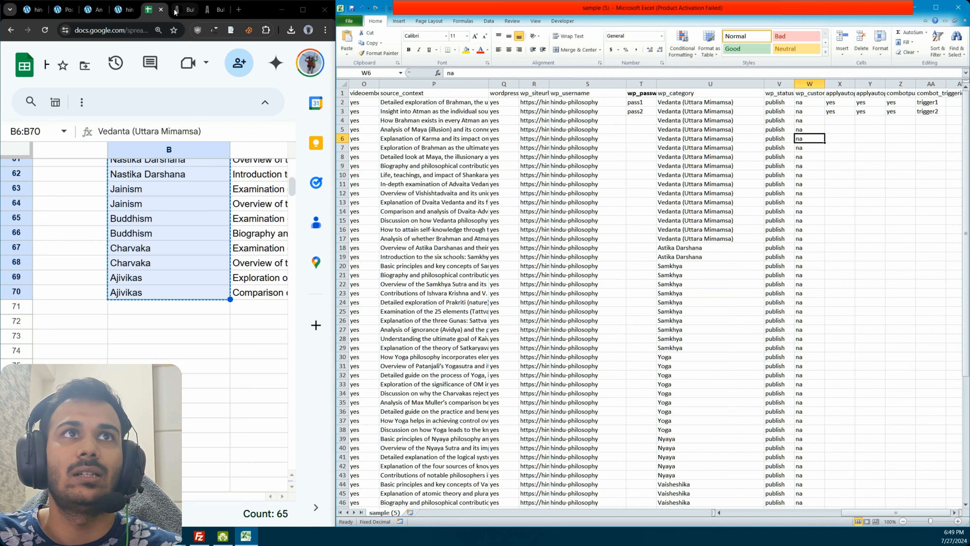
pyautogui.click(211, 10)
pyautogui.scroll(-10, 169, 64)
pyautogui.scroll(-10, 169, 64)
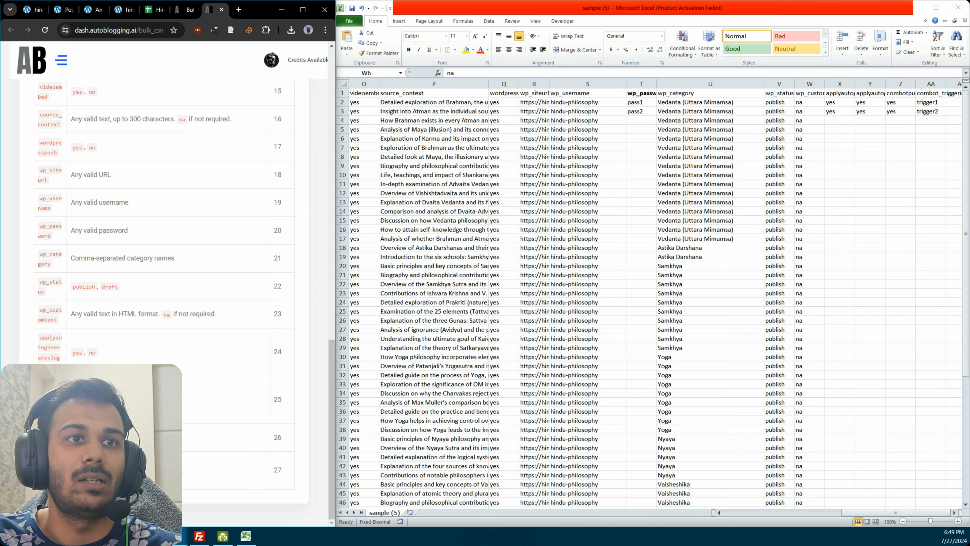
pyautogui.tripleClick(166, 314)
pyautogui.click(166, 314)
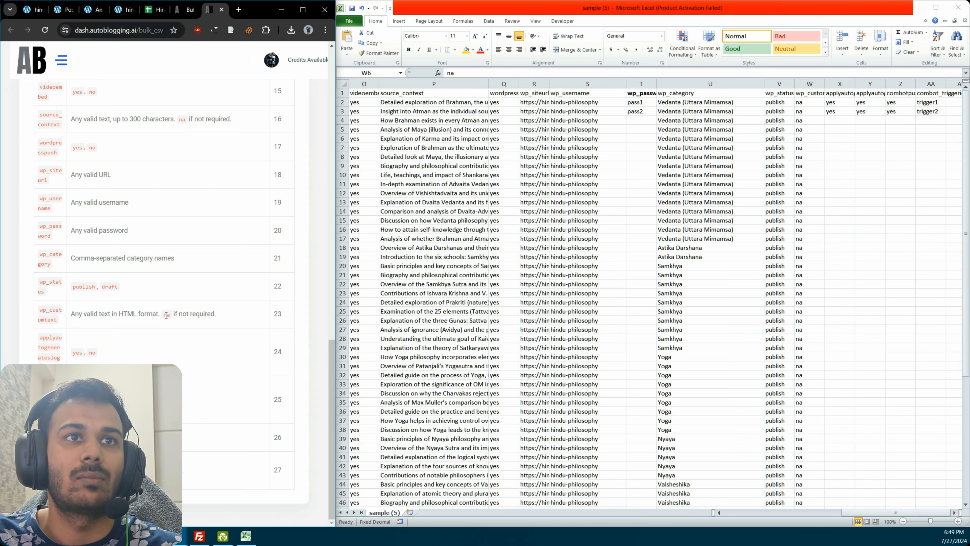
# Step: Set the auto-generate slug and title columns X and Y to no for all title rows
pyautogui.click(840, 111)
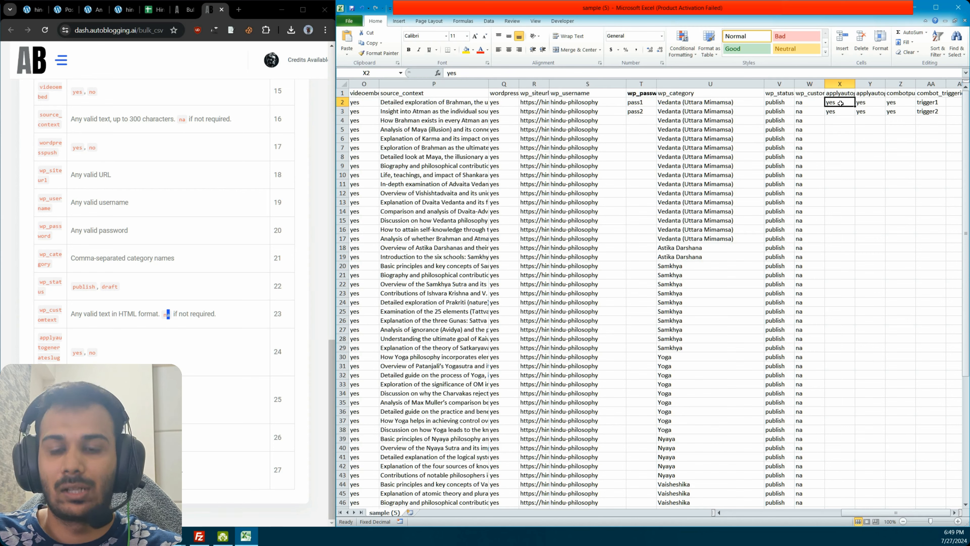
pyautogui.write('no')
pyautogui.click(844, 113)
pyautogui.click(867, 104)
pyautogui.hotkey('ctrl', 'd')
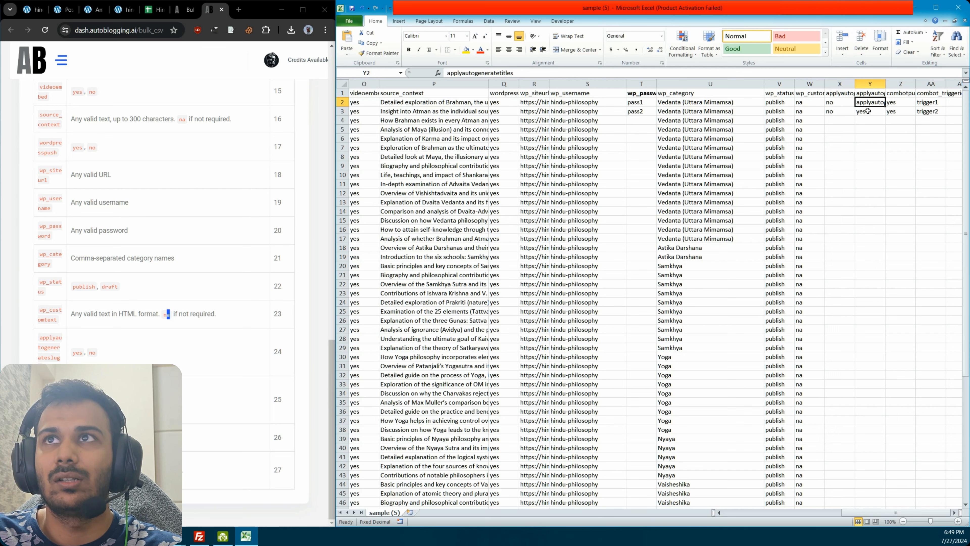
pyautogui.click(841, 96)
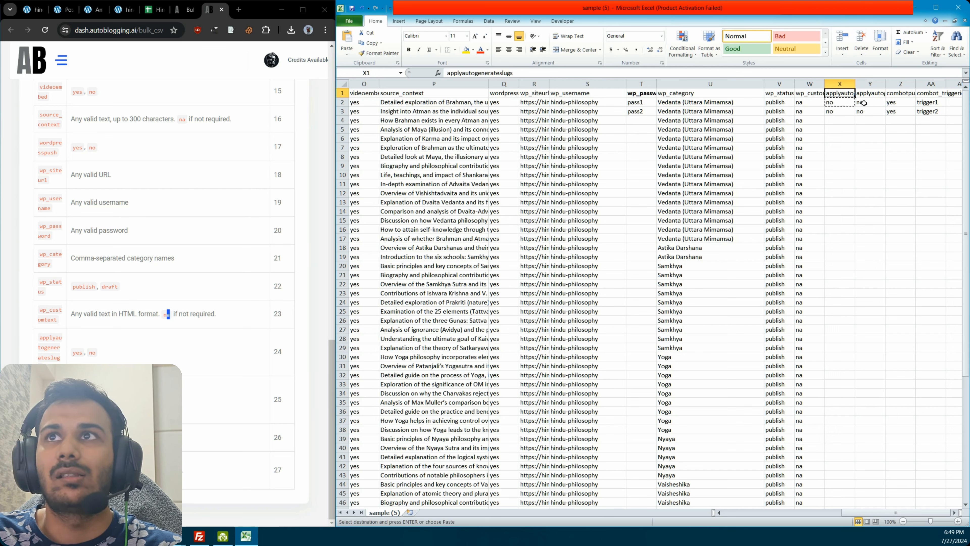
pyautogui.moveTo(863, 103); pyautogui.dragTo(850, 110)
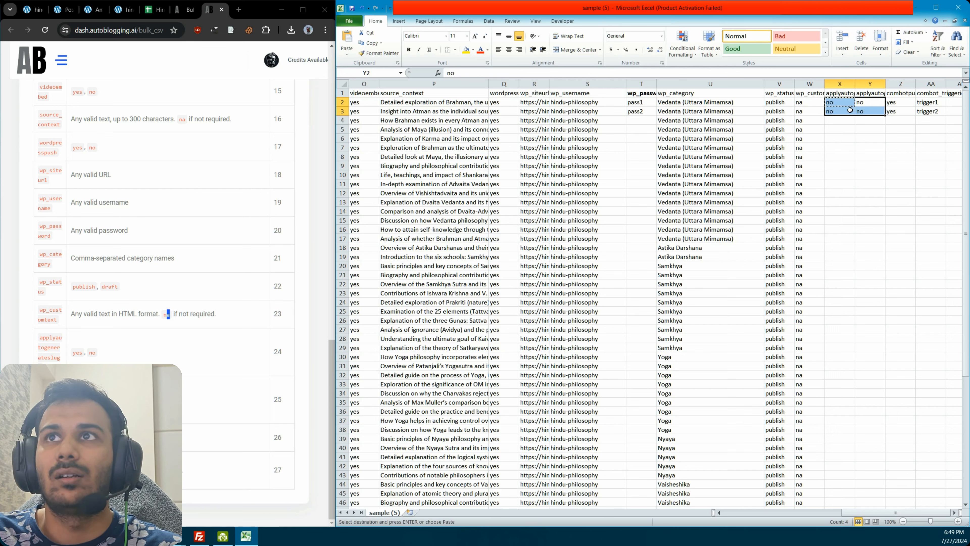
pyautogui.doubleClick(885, 116)
# Step: Set the combot push column Z to no and combot_triggerid to na, and fill both down all title rows
pyautogui.click(897, 103)
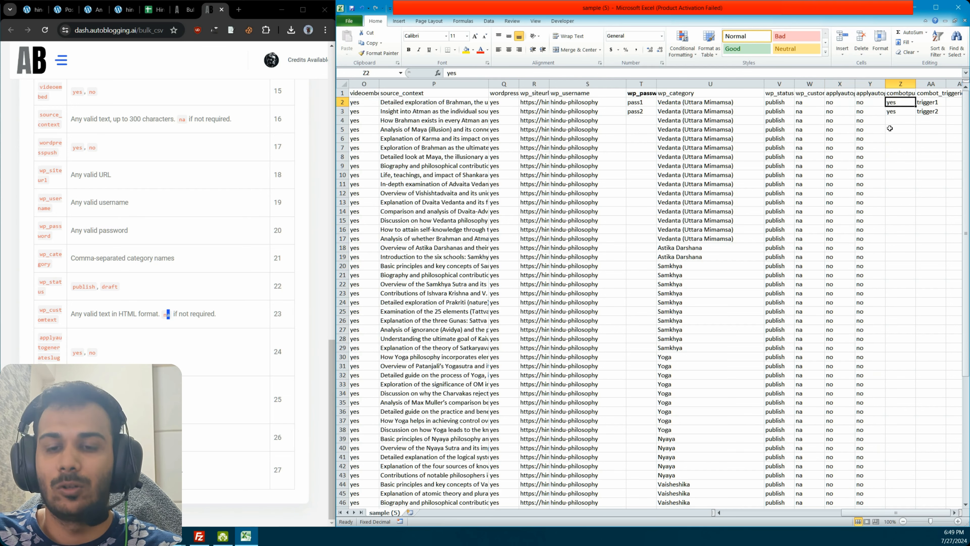
pyautogui.write('no')
pyautogui.click(900, 115)
pyautogui.write('no')
pyautogui.click(931, 103)
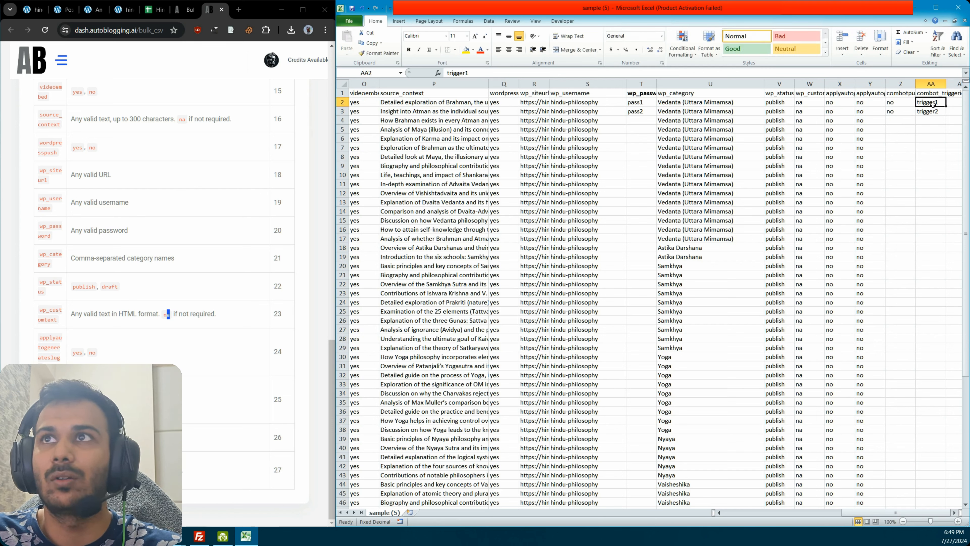
pyautogui.write('na')
pyautogui.click(925, 112)
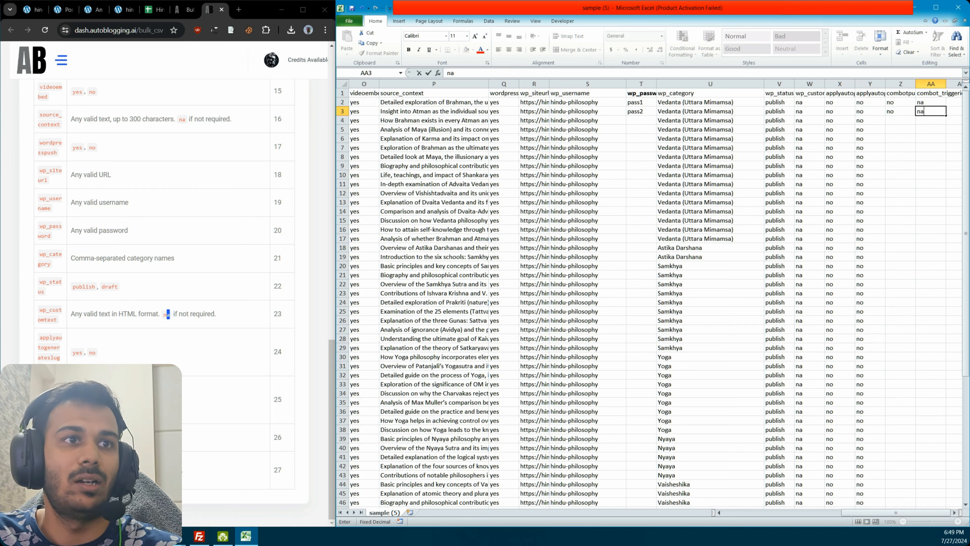
pyautogui.write('na')
pyautogui.moveTo(893, 103); pyautogui.dragTo(932, 112)
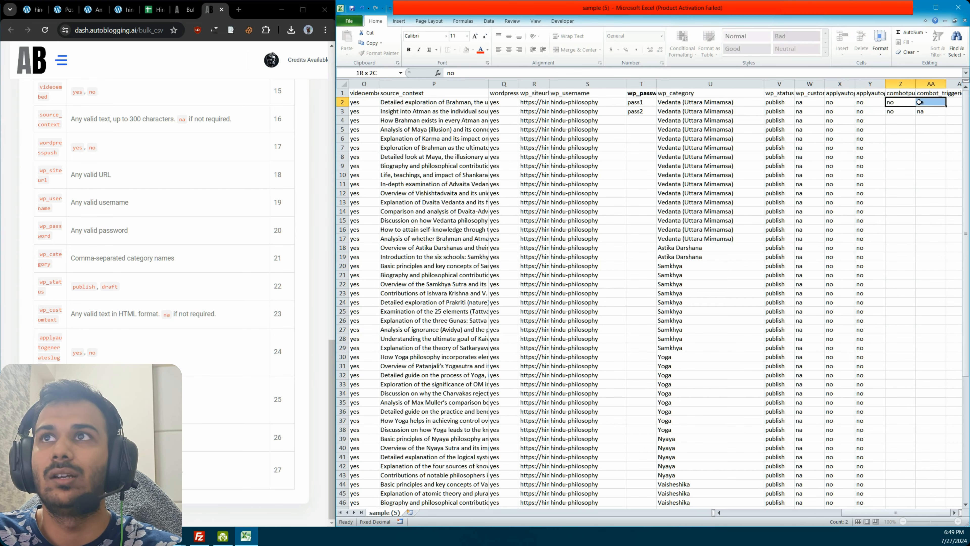
pyautogui.doubleClick(945, 116)
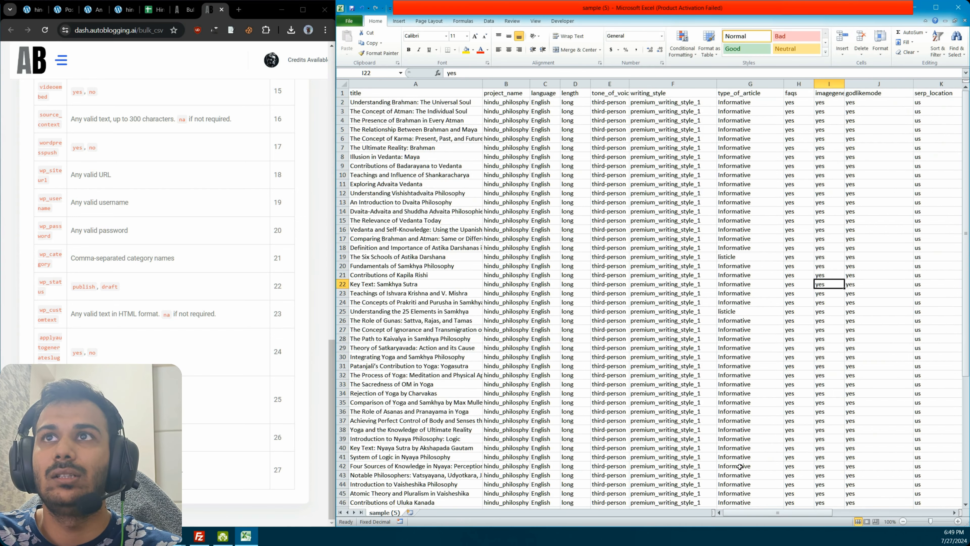
# Step: Look over the completed sheet's columns, clear the workbook off the screen and return to the Bulk CSV page in the browser
pyautogui.moveTo(762, 514)
pyautogui.mouseDown()
pyautogui.moveTo(806, 514)
pyautogui.moveTo(771, 501)
pyautogui.mouseUp()
pyautogui.moveTo(725, 19); pyautogui.dragTo(969, 84)
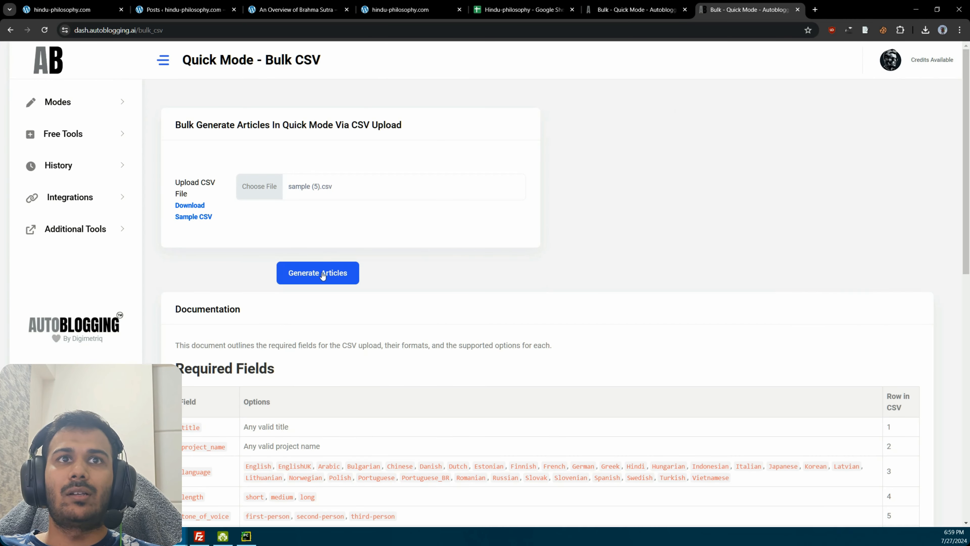
pyautogui.click(321, 273)
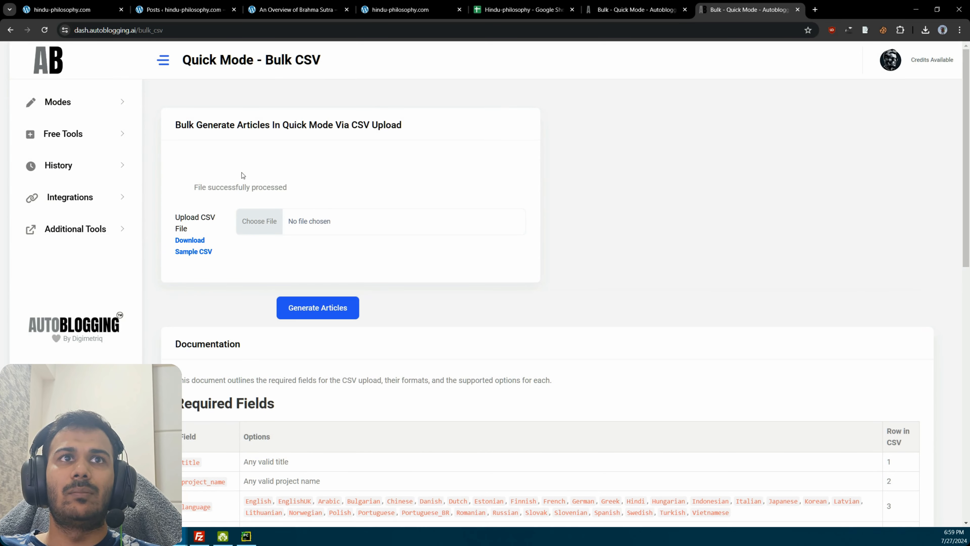
# Step: Read the upload status message above the CSV file field on the Bulk CSV page
pyautogui.moveTo(292, 192); pyautogui.dragTo(253, 197)
pyautogui.click(198, 189)
pyautogui.tripleClick(262, 198)
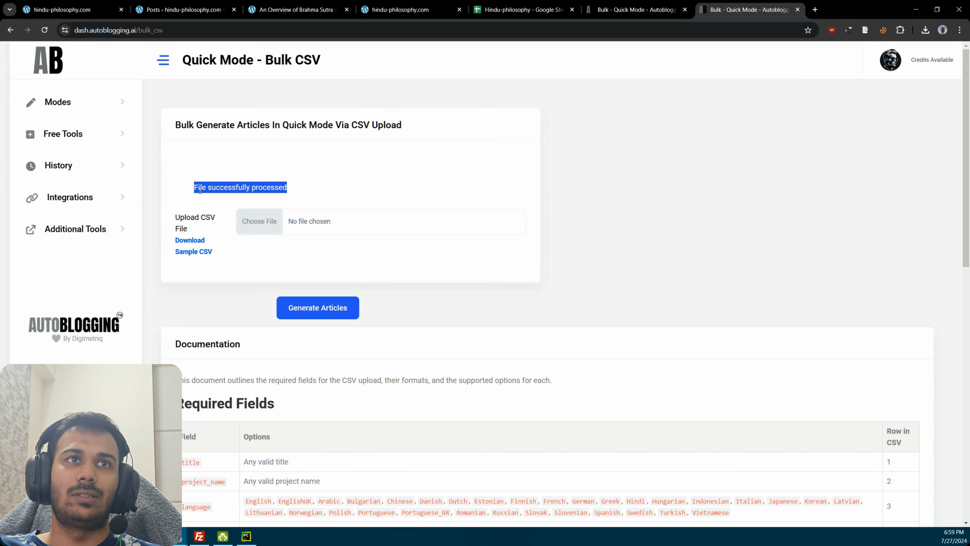
pyautogui.moveTo(196, 190); pyautogui.dragTo(277, 199)
pyautogui.click(262, 189)
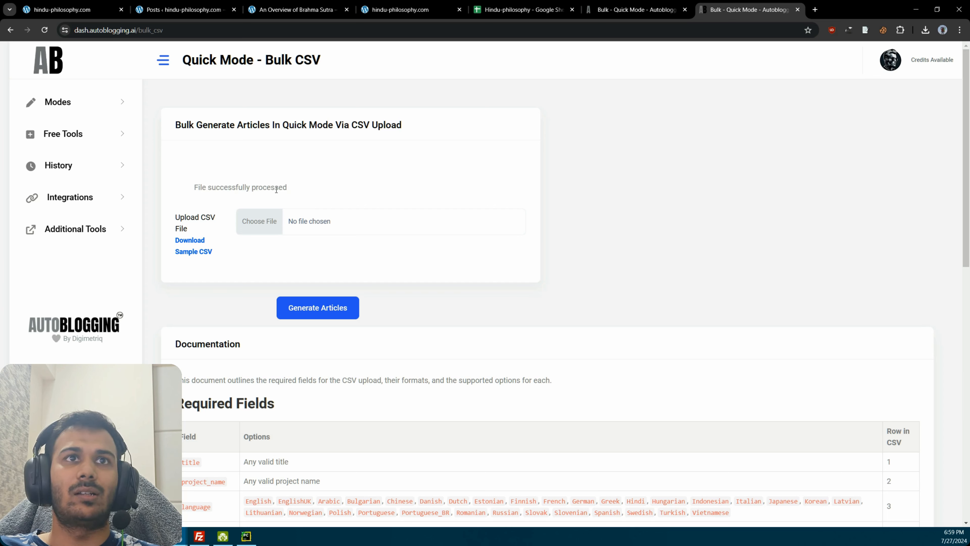
# Step: Open the Quick Articles history in a new tab and examine the hindu_philosphy bulk campaign
pyautogui.click(119, 168)
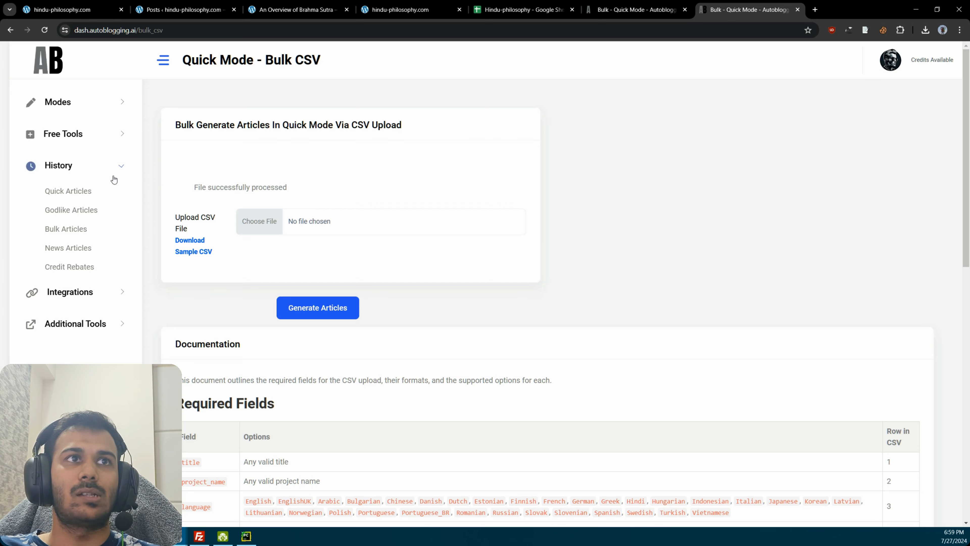
pyautogui.click(89, 192)
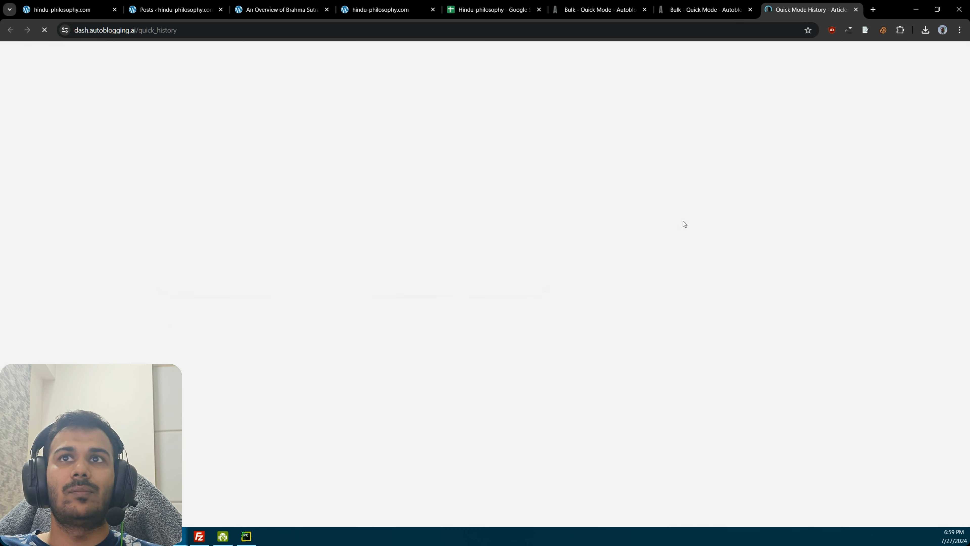
pyautogui.doubleClick(207, 259)
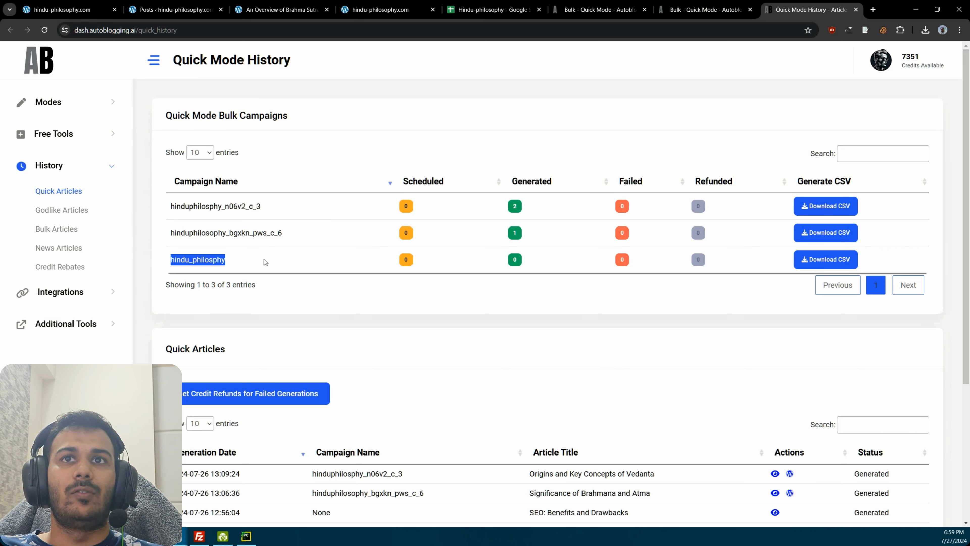
pyautogui.click(265, 263)
pyautogui.scroll(-5, 446, 264)
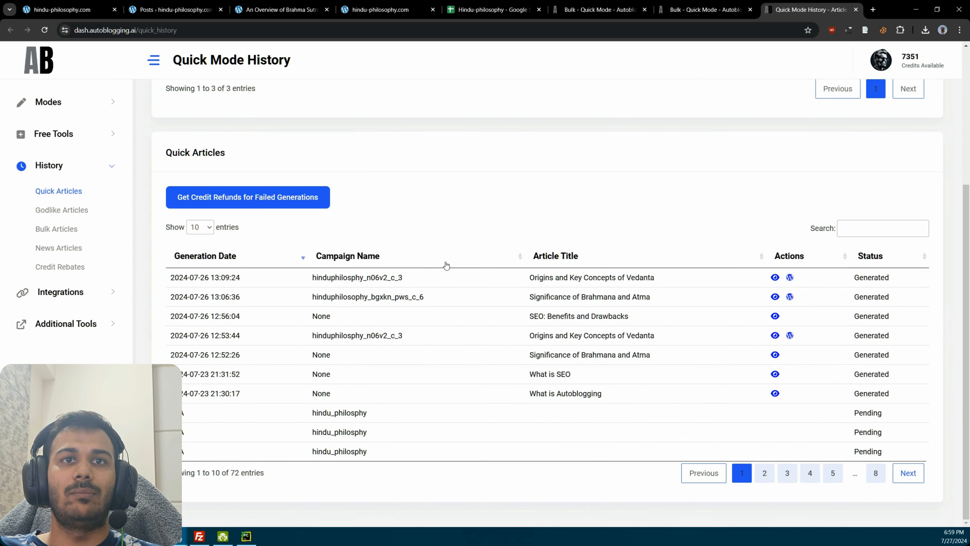
# Step: Page through the Quick Articles list to page 8 and back to page 1, checking the hindu_philosphy entries' generation status
pyautogui.click(768, 473)
pyautogui.click(789, 475)
pyautogui.click(810, 475)
pyautogui.click(832, 476)
pyautogui.click(853, 476)
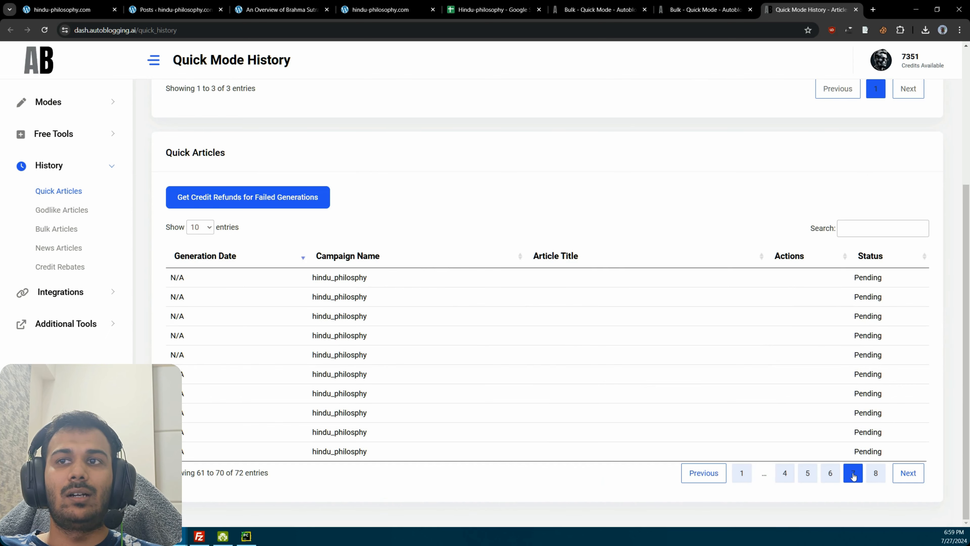
pyautogui.click(875, 474)
pyautogui.click(785, 434)
pyautogui.scroll(-3, 804, 470)
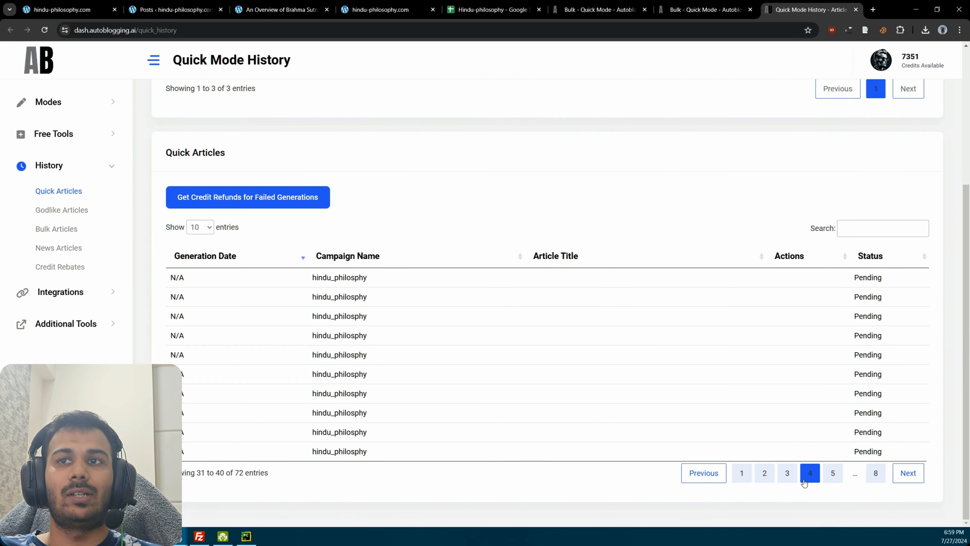
pyautogui.click(748, 473)
pyautogui.moveTo(369, 412); pyautogui.dragTo(377, 431)
pyautogui.click(392, 430)
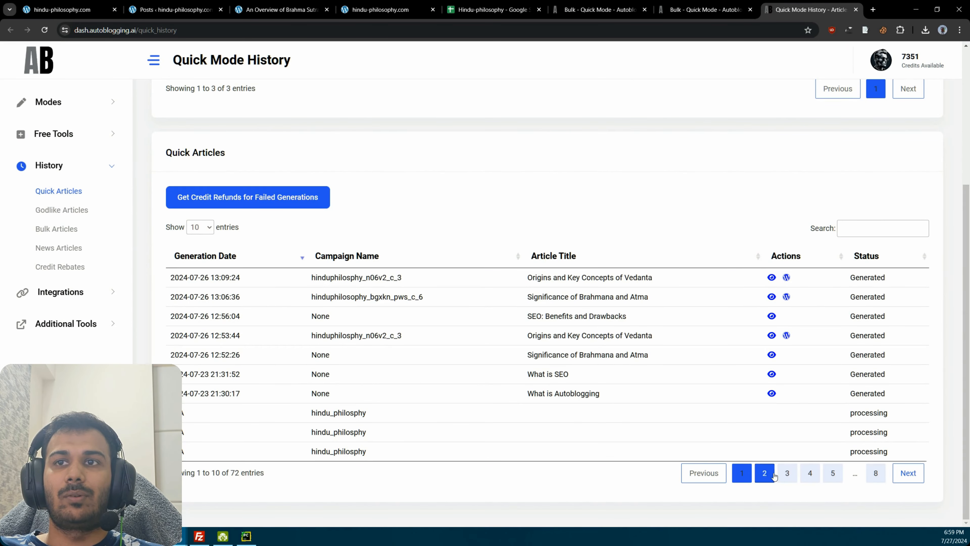
# Step: Recheck the article statuses on pages 2 to 4 and 8, and return to page 1 to compare with the campaigns table
pyautogui.click(764, 473)
pyautogui.click(787, 473)
pyautogui.click(809, 473)
pyautogui.click(787, 474)
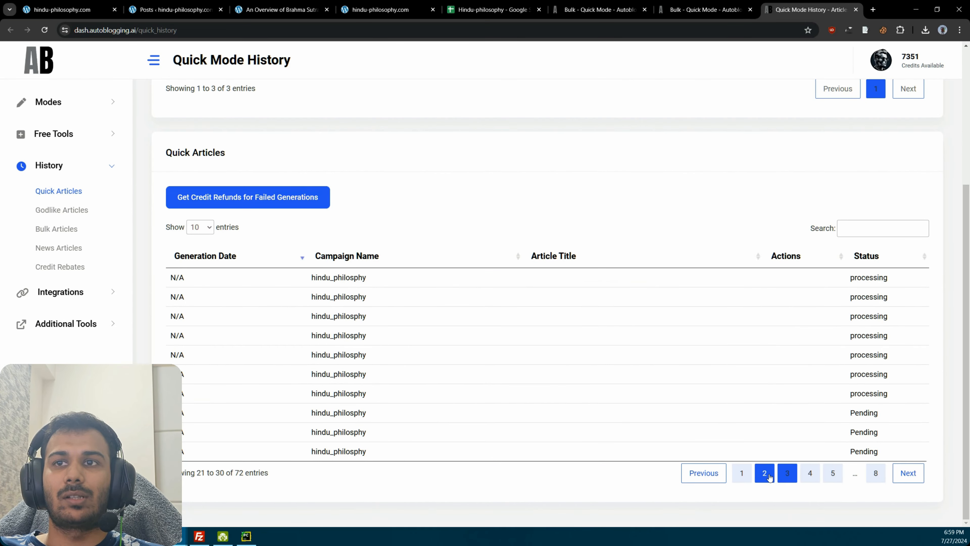
pyautogui.click(768, 475)
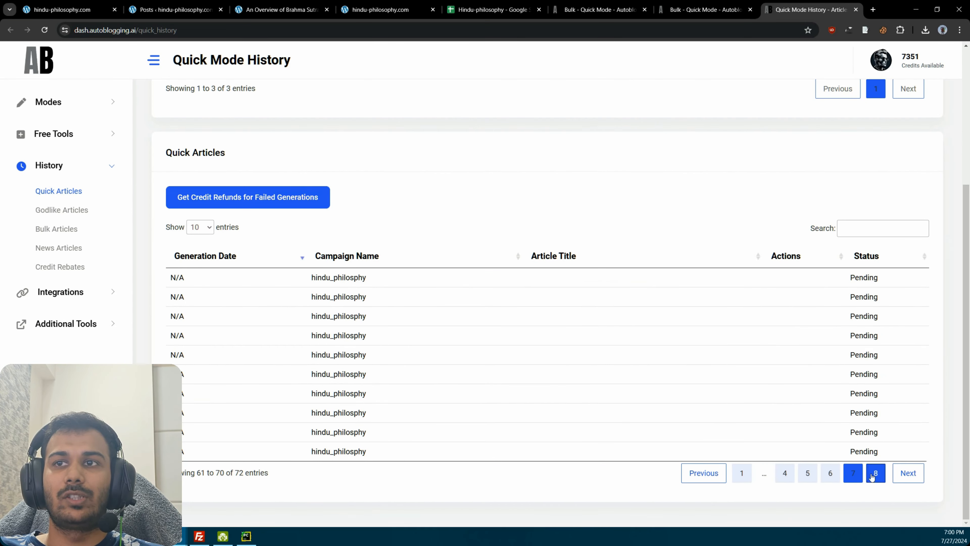
pyautogui.click(875, 474)
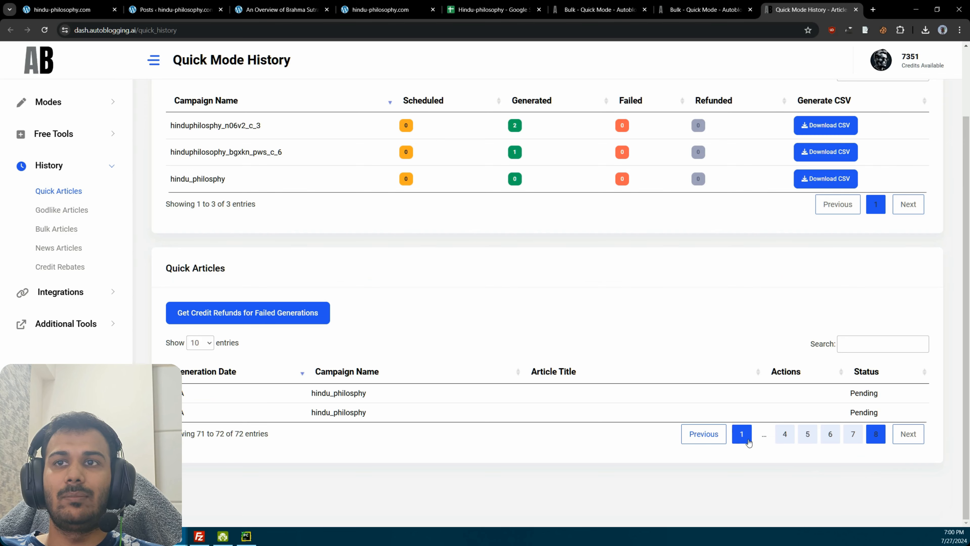
pyautogui.click(741, 434)
pyautogui.scroll(2, 671, 315)
pyautogui.scroll(-3, 656, 346)
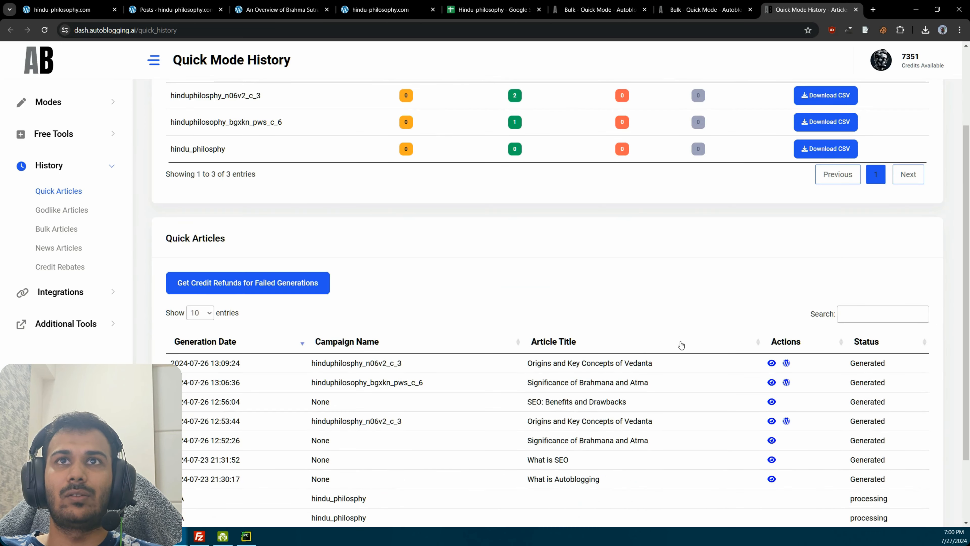
# Step: Check the Quick Articles list for the newly generated hindu_philosphy campaign articles
pyautogui.scroll(3, 656, 321)
pyautogui.scroll(-5, 656, 321)
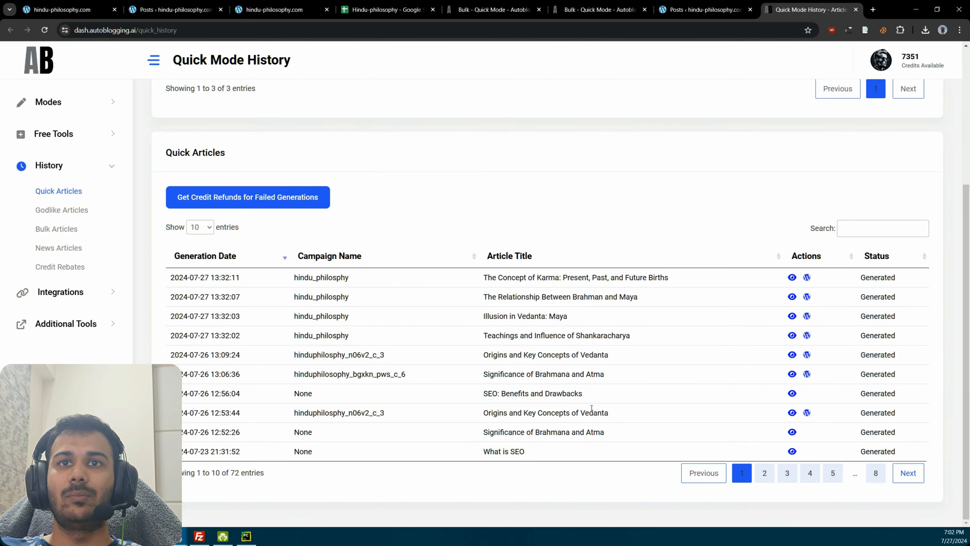
pyautogui.moveTo(570, 314); pyautogui.dragTo(476, 296)
pyautogui.moveTo(602, 335); pyautogui.dragTo(473, 296)
pyautogui.click(672, 333)
# Step: Open "Teachings and Influence of Shankaracharya", "Illusion in Vedanta: Maya" and "The Relationship Between Brahman and Maya" in separate tabs
pyautogui.click(791, 335)
pyautogui.hotkey('ctrl', 'shift', 'Tab')
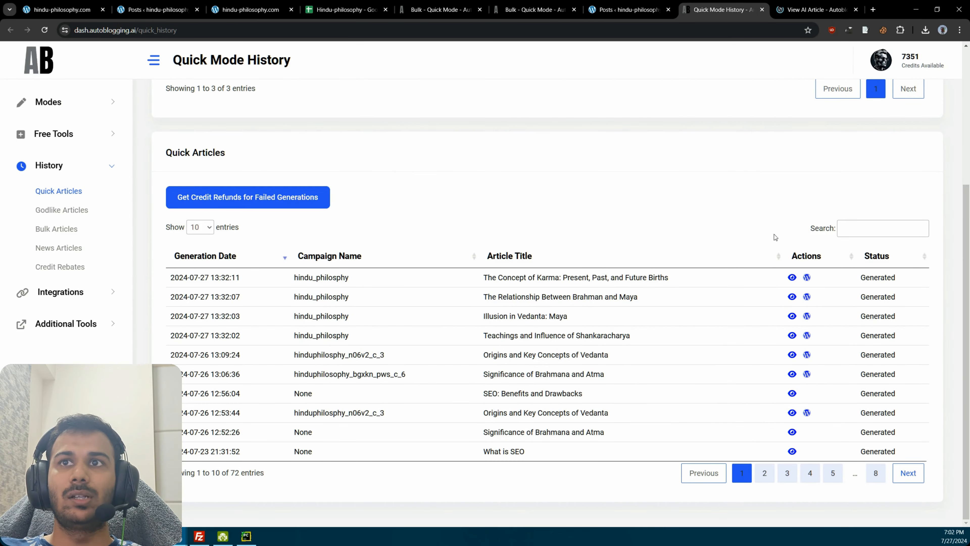
pyautogui.click(791, 316)
pyautogui.click(643, 4)
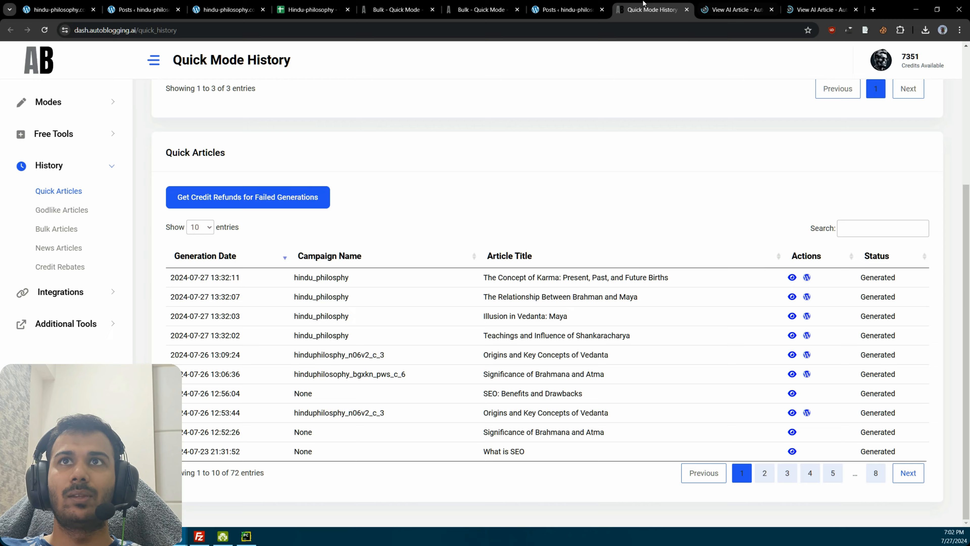
pyautogui.click(791, 297)
pyautogui.click(748, 8)
pyautogui.click(821, 4)
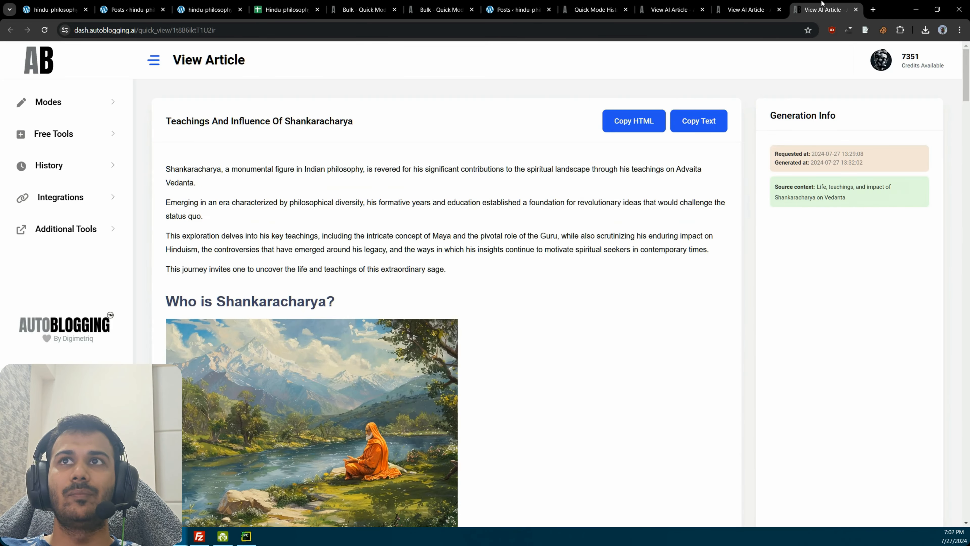
# Step: Glance over the opened articles and examine the text and images of "Teachings And Influence Of Shankaracharya"
pyautogui.click(749, 6)
pyautogui.click(672, 5)
pyautogui.click(820, 6)
pyautogui.scroll(-3, 417, 266)
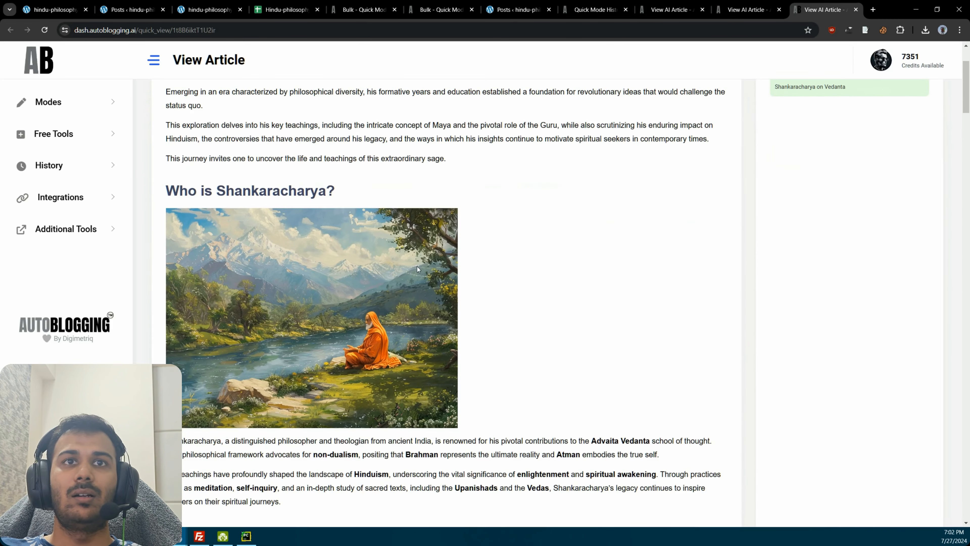
pyautogui.scroll(-20, 416, 267)
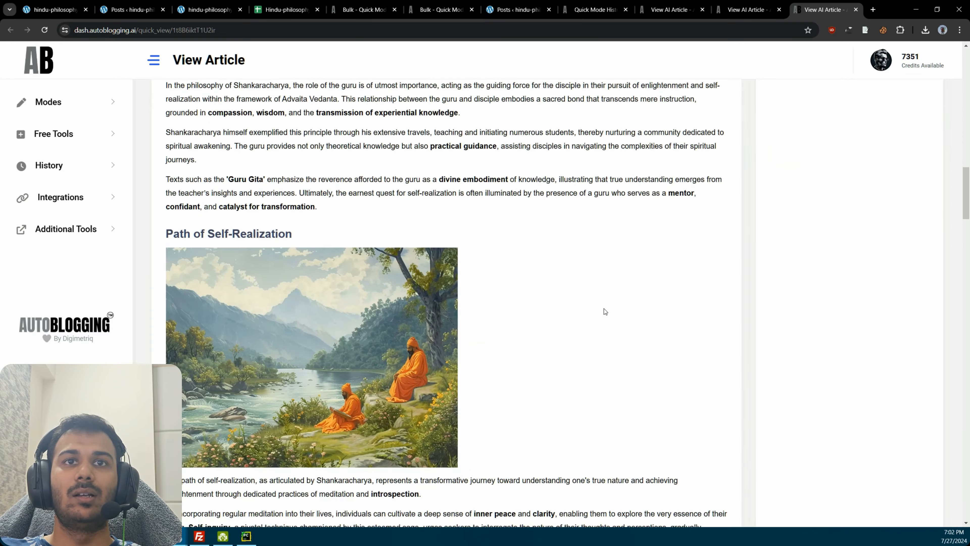
# Step: Switch to the WordPress posts list, refresh it to show all posts and look through the published articles
pyautogui.click(517, 10)
pyautogui.click(96, 93)
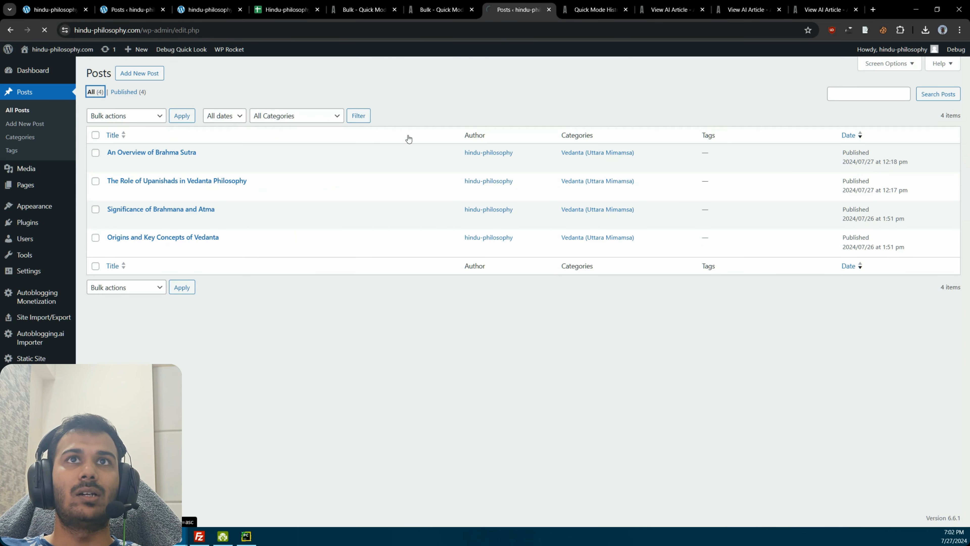
pyautogui.scroll(-2, 115, 138)
pyautogui.scroll(2, 224, 298)
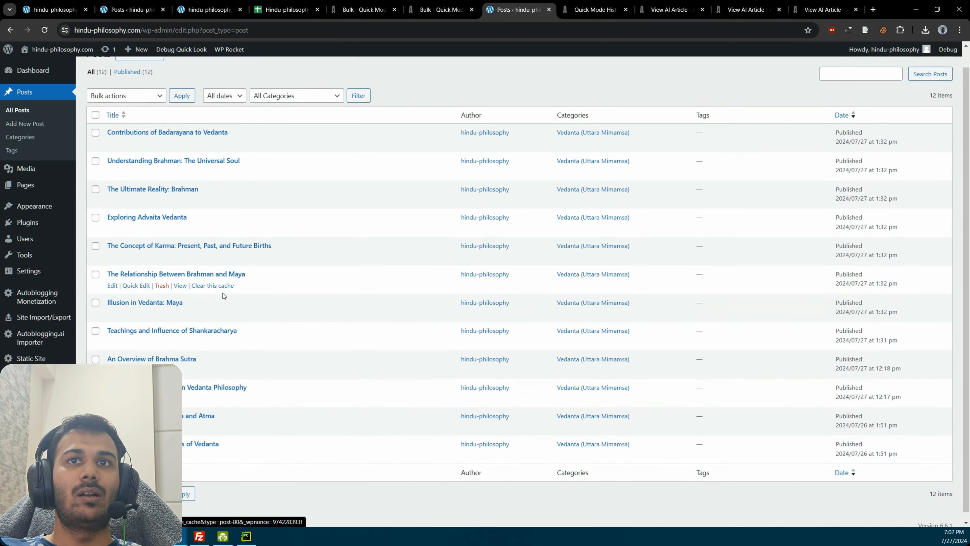
# Step: View the posts "Contributions of Badarayana to Vedanta" and "Understanding Brahman: The Universal Soul" in new tabs and return to the posts list
pyautogui.middleClick(182, 166)
pyautogui.middleClick(180, 192)
pyautogui.click(487, 8)
pyautogui.moveTo(966, 65); pyautogui.dragTo(926, 81)
pyautogui.click(439, 9)
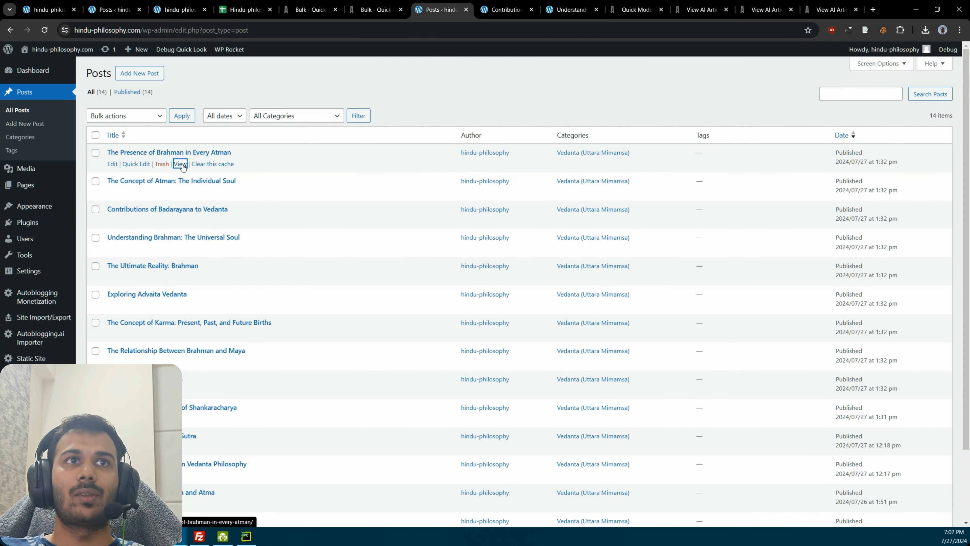
# Step: Open "The Presence of Brahman in Every Atman" and "The Concept of Atman: The Individual Soul", close the two earlier posts and skim the Presence article
pyautogui.middleClick(180, 163)
pyautogui.middleClick(178, 193)
pyautogui.hotkey('ctrl', 'Tab')
pyautogui.hotkey('ctrl', 'w')
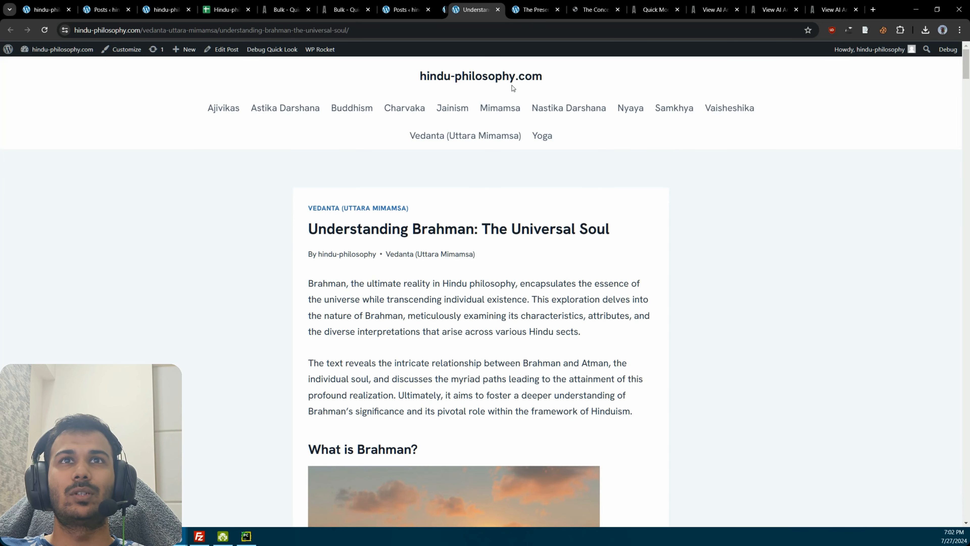
pyautogui.hotkey('ctrl', 'w')
pyautogui.scroll(-8, 641, 202)
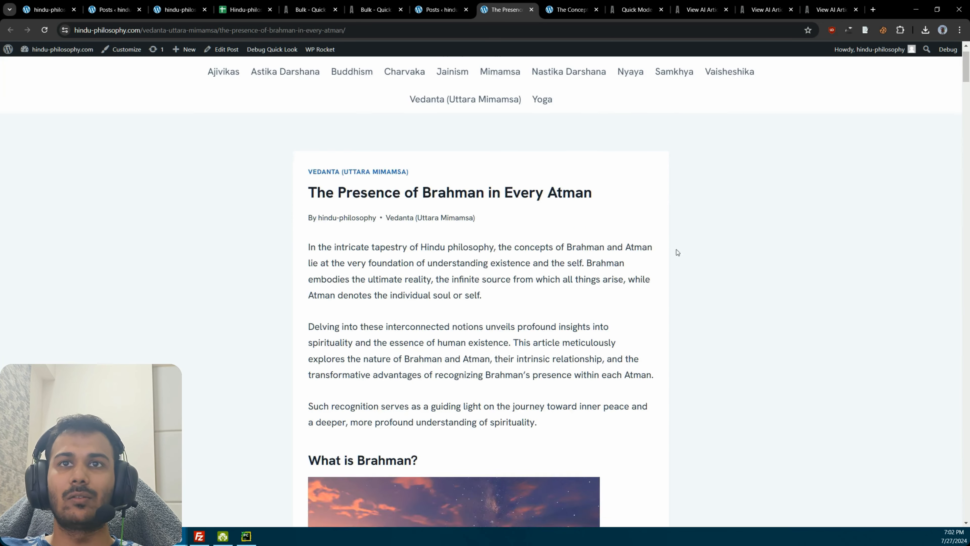
pyautogui.moveTo(964, 76); pyautogui.dragTo(964, 335)
# Step: Return to the WordPress posts list and review the full set of published articles
pyautogui.click(442, 10)
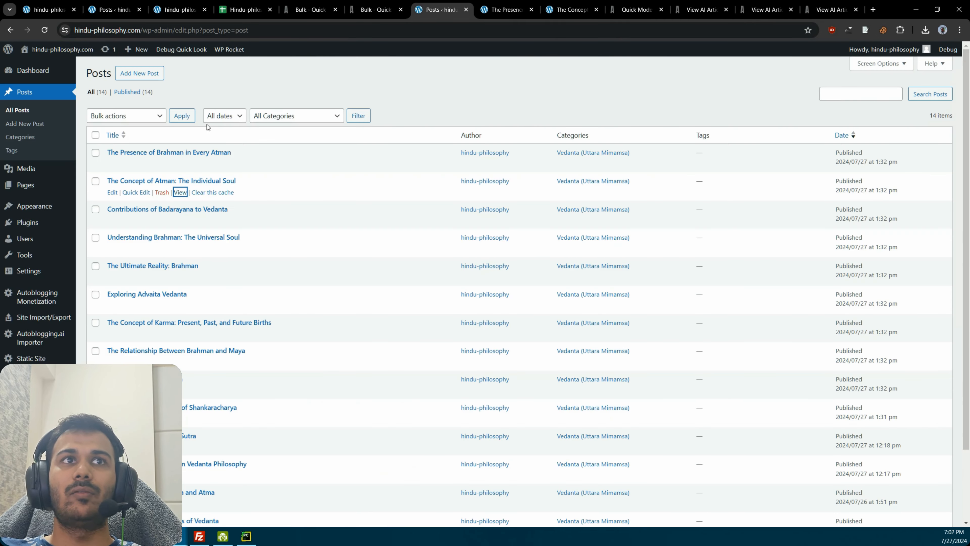
pyautogui.scroll(-3, 324, 166)
pyautogui.scroll(3, 336, 180)
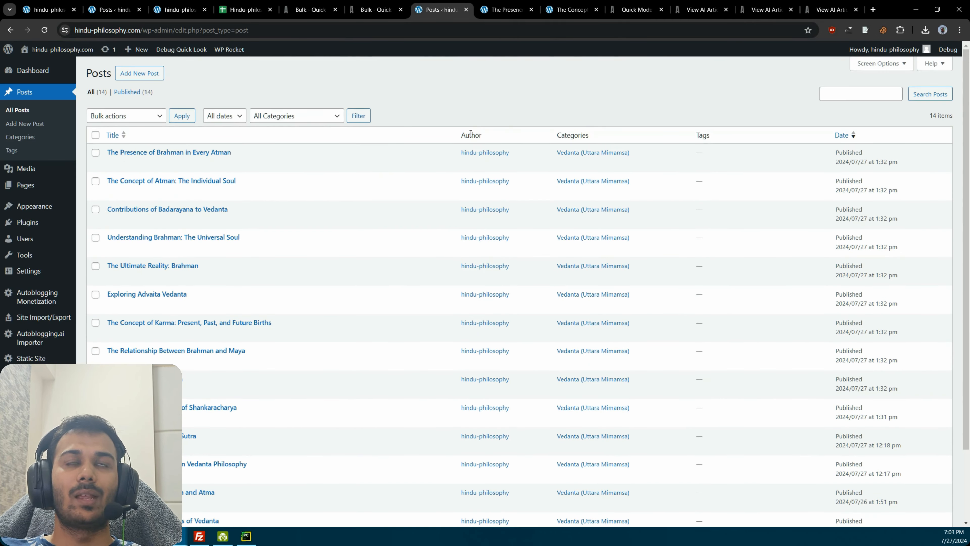
# Step: Close the two opened post tabs and place the WordPress posts tab after the Quick Mode History tab
pyautogui.click(517, 3)
pyautogui.hotkey('ctrl', 'w')
pyautogui.hotkey('ctrl', 'w')
pyautogui.moveTo(533, 3); pyautogui.dragTo(613, 8)
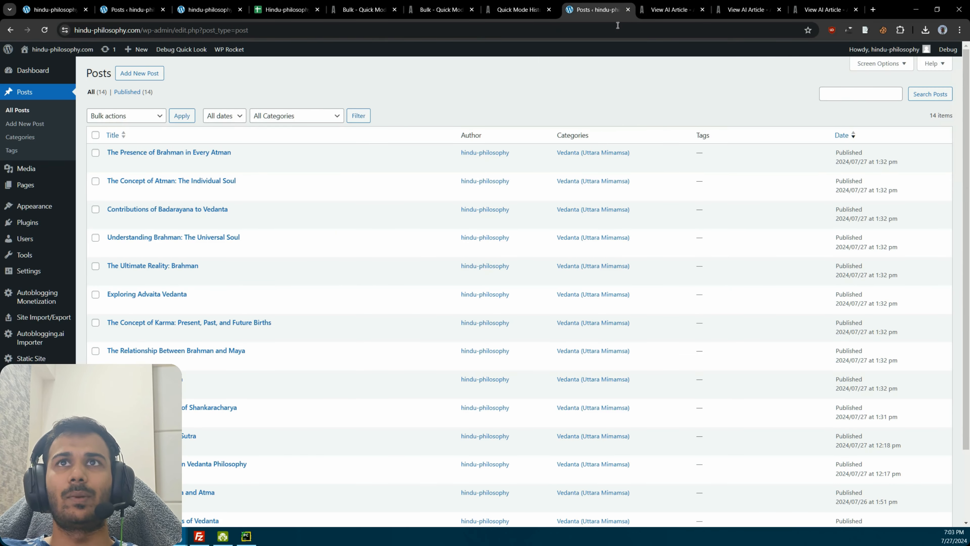
# Step: Switch to the Hindu-philosophy Google Sheet and review its article titles, categories and descriptions
pyautogui.click(305, 4)
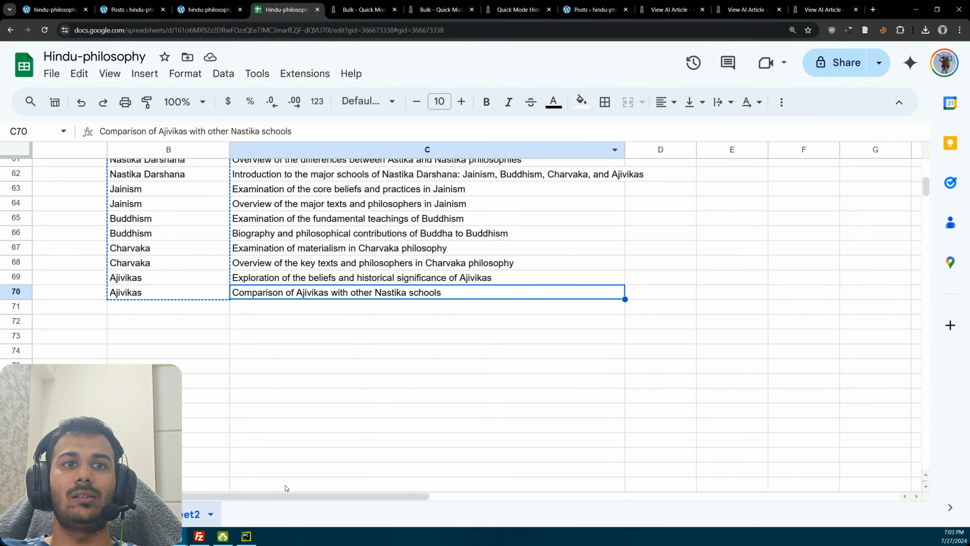
pyautogui.moveTo(281, 495); pyautogui.dragTo(189, 477)
pyautogui.scroll(3, 249, 331)
pyautogui.moveTo(321, 334); pyautogui.dragTo(344, 265)
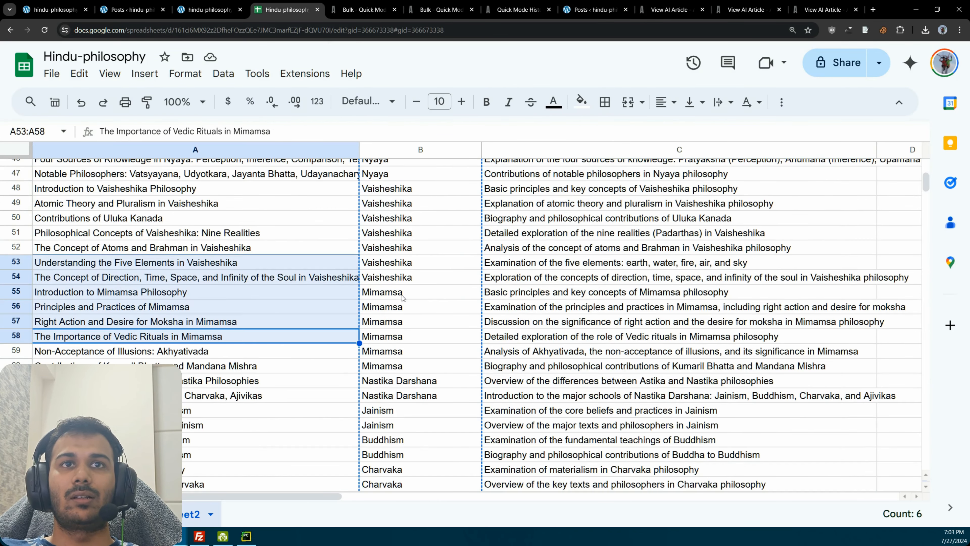
pyautogui.click(402, 298)
# Step: Skim the generated article beside the posts tab, close it and "Illusion In Vedanta: Maya", and return to the Shankaracharya article
pyautogui.click(592, 9)
pyautogui.click(672, 10)
pyautogui.scroll(-4, 511, 228)
pyautogui.moveTo(966, 127); pyautogui.dragTo(966, 443)
pyautogui.click(702, 10)
pyautogui.click(669, 6)
pyautogui.click(714, 6)
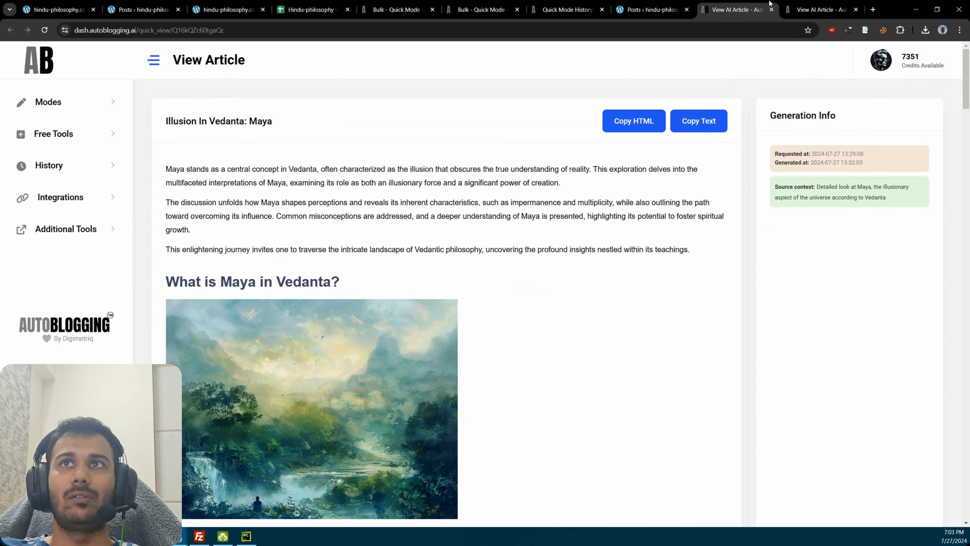
pyautogui.click(771, 8)
pyautogui.click(725, 10)
pyautogui.click(795, 5)
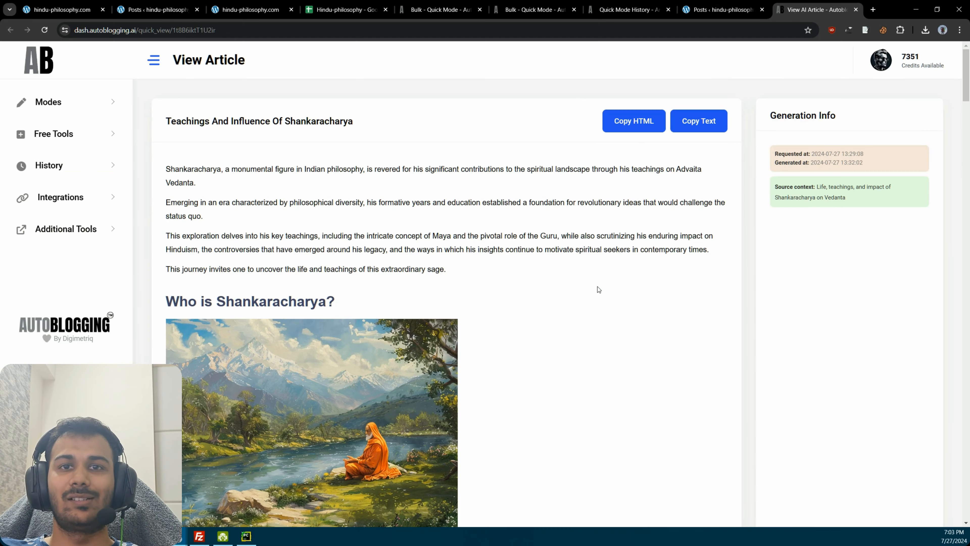